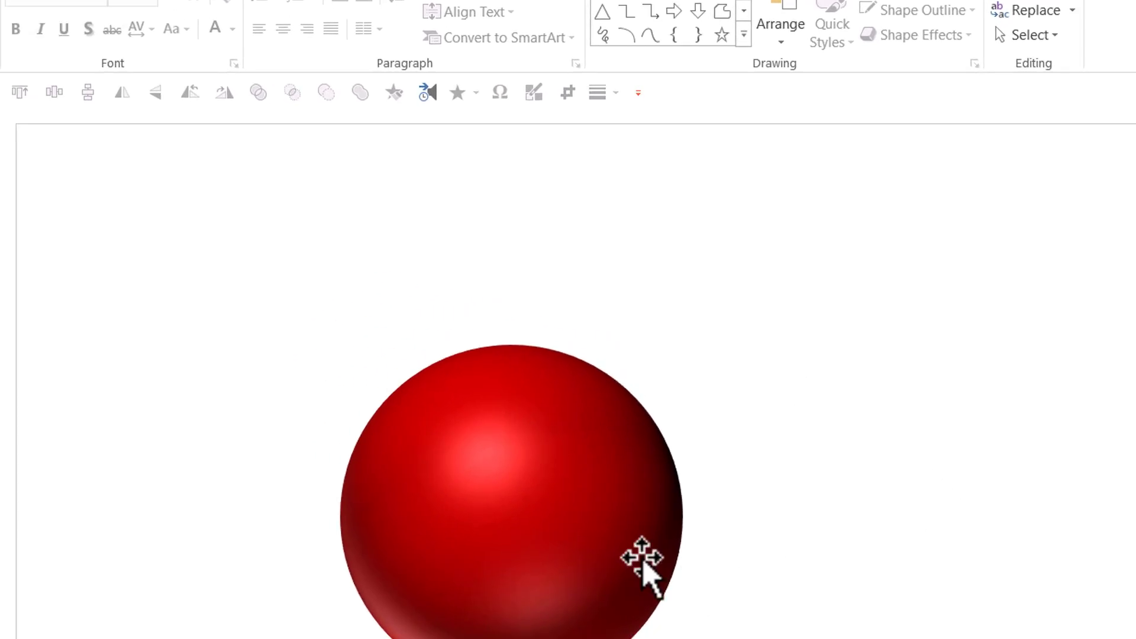
Cut the red sphere and paste it back onto the slide as a picture
click(586, 539)
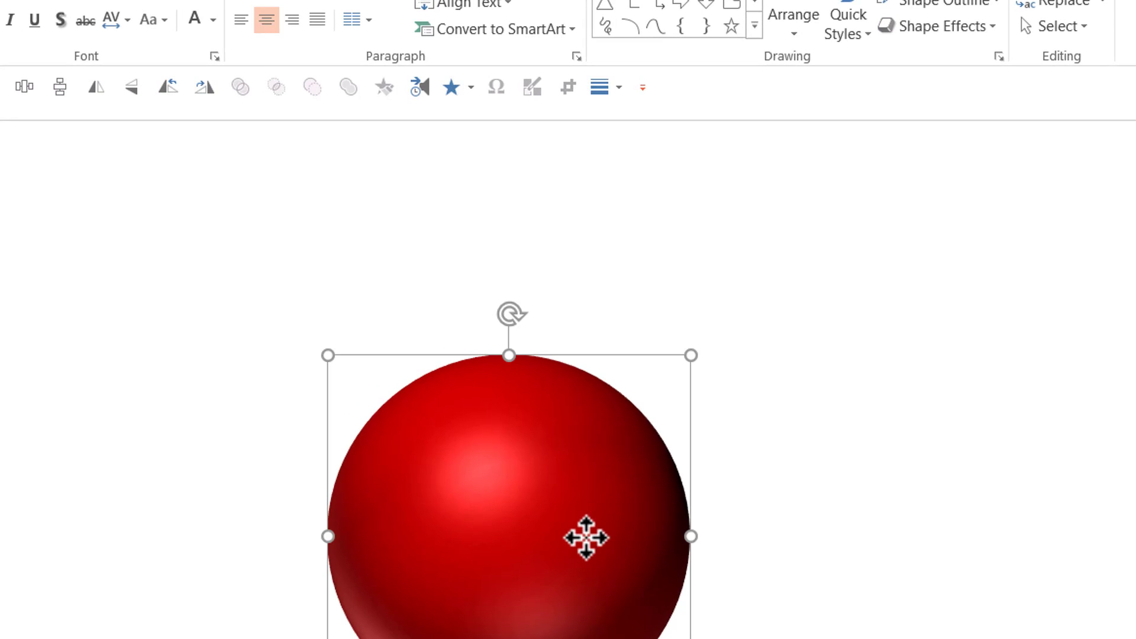
right_click(586, 538)
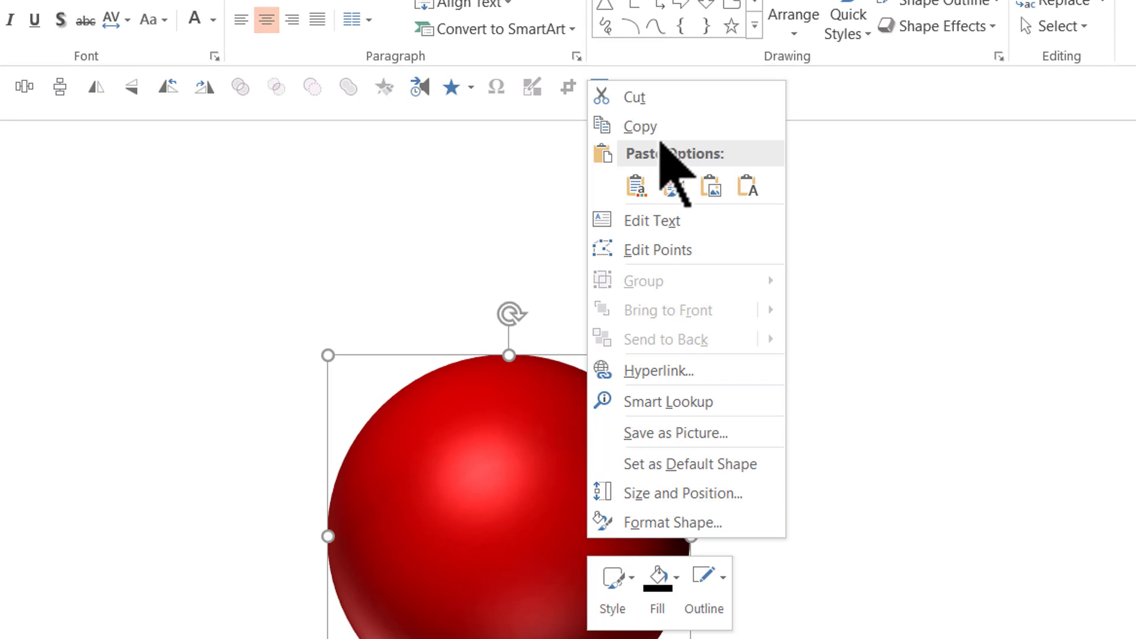
click(656, 99)
right_click(477, 301)
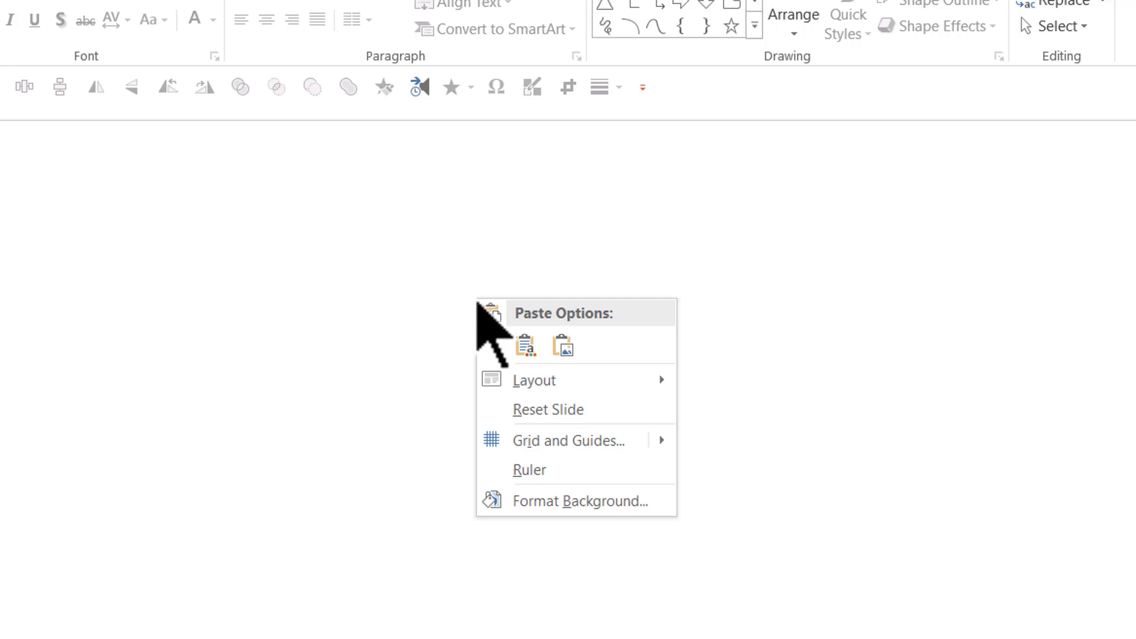
click(569, 346)
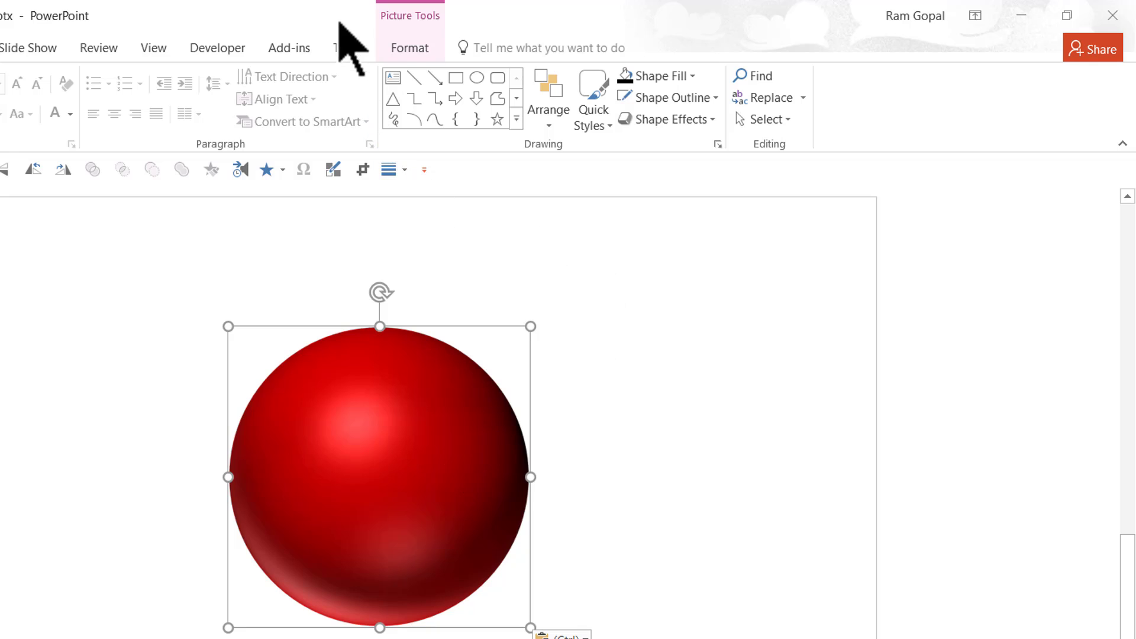
Crop the top half off the sphere picture, leaving a red half-sphere bowl
click(405, 50)
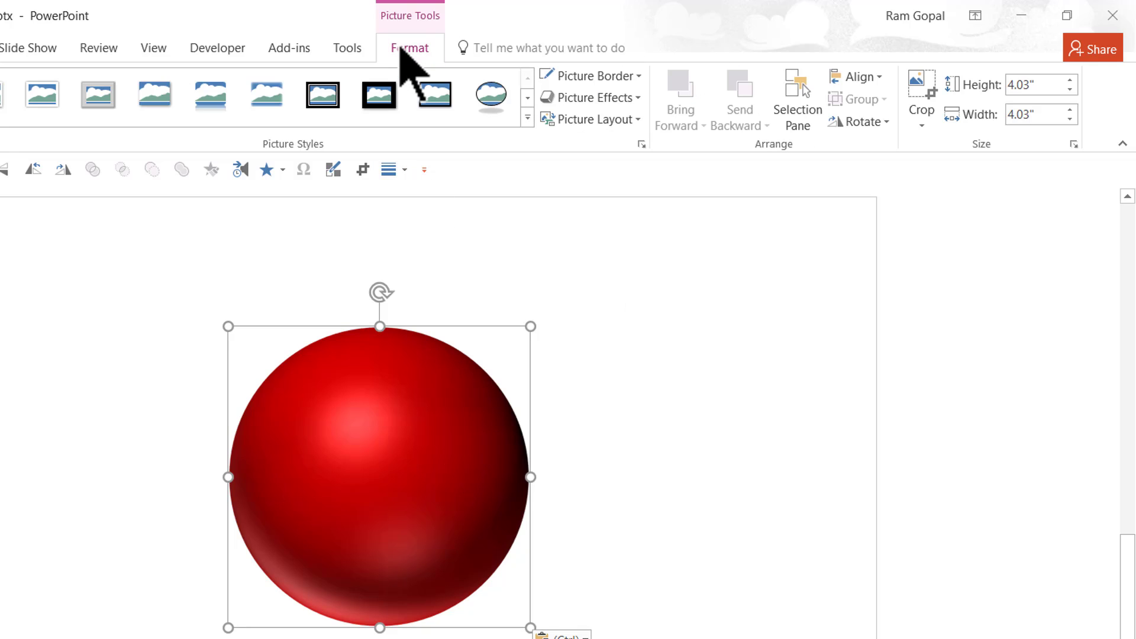
click(920, 89)
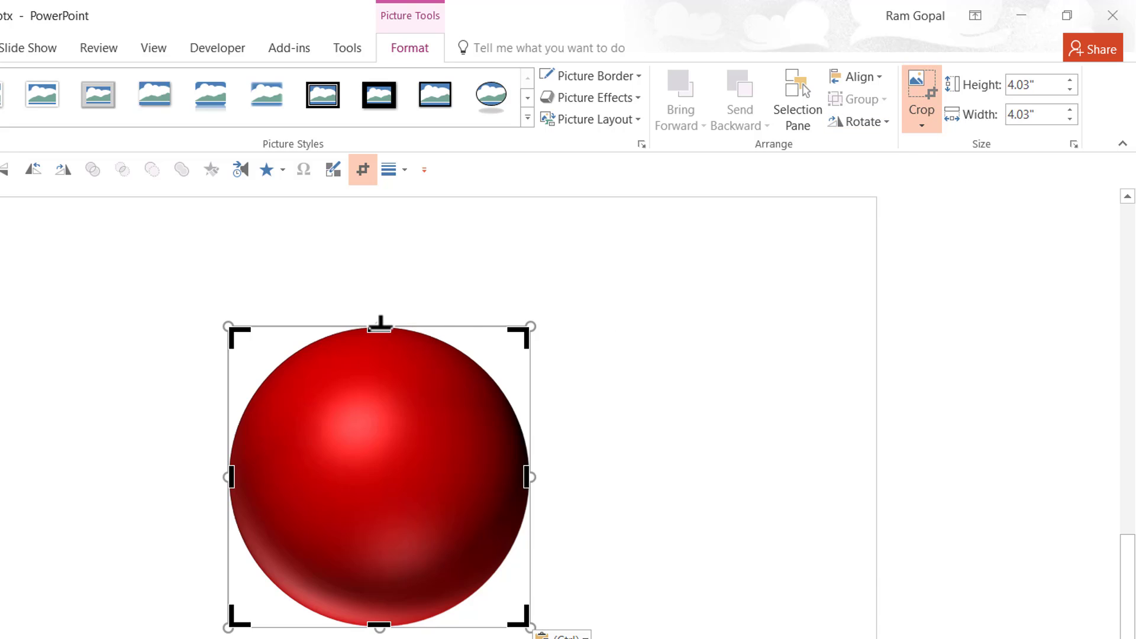
drag(380, 324, 368, 483)
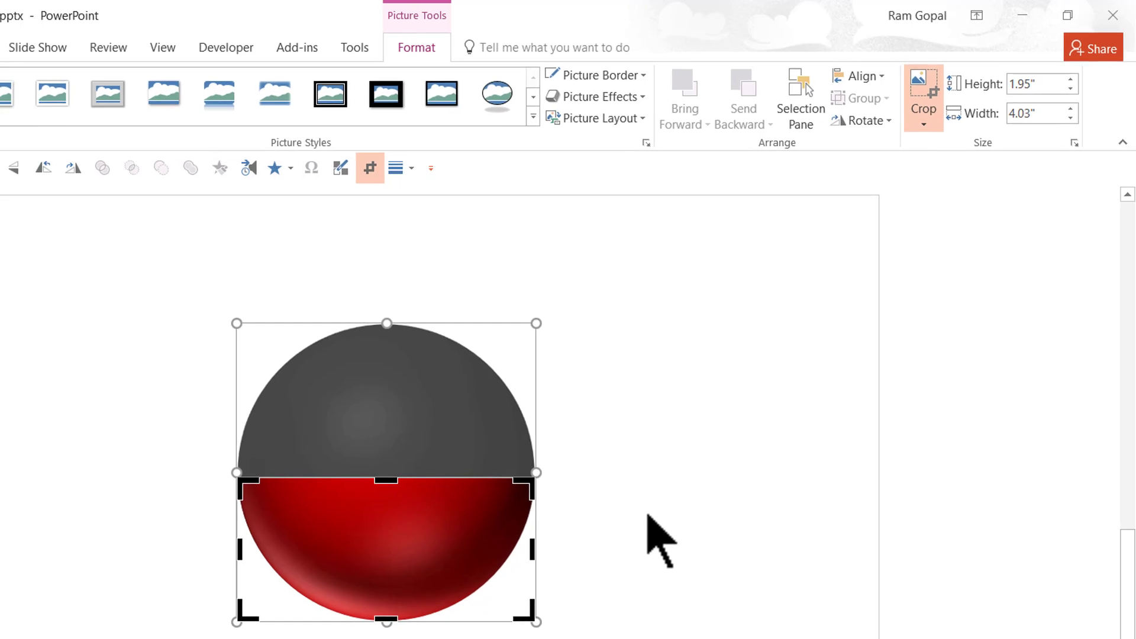
click(654, 538)
click(355, 556)
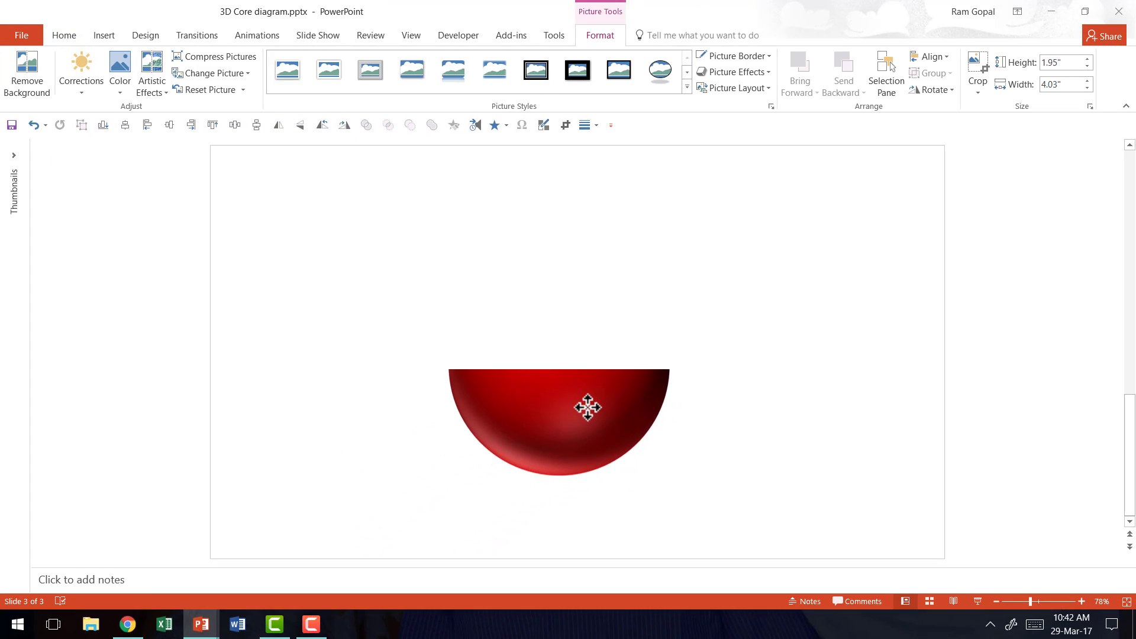
click(587, 407)
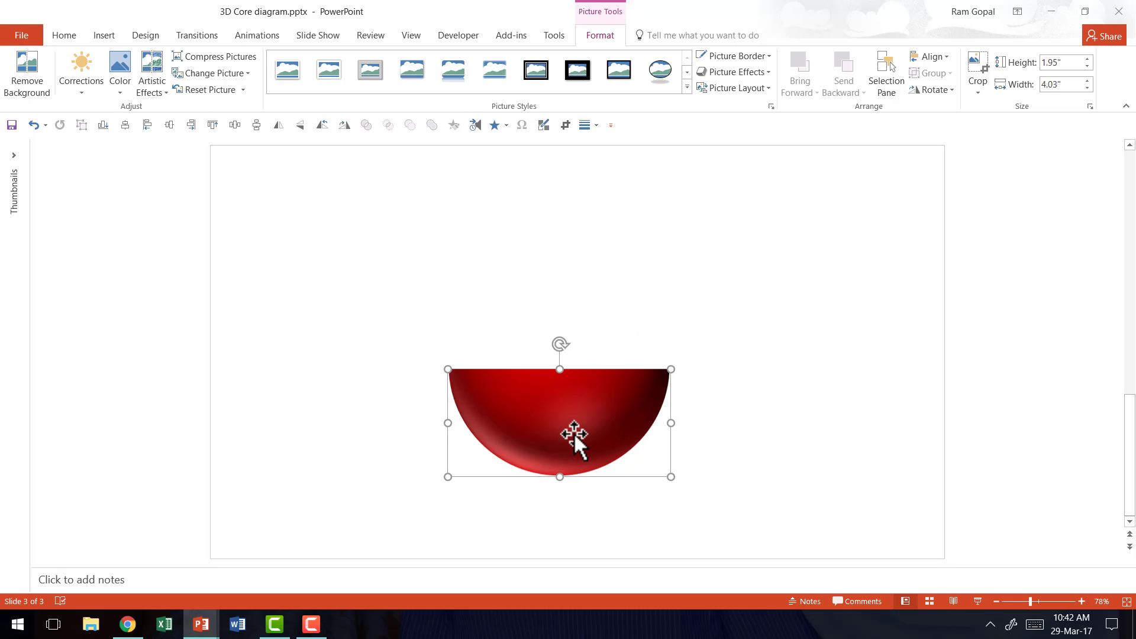
Move the half sphere to the left edge and insert a Relationship > Stacked Venn SmartArt
drag(585, 409, 180, 413)
click(505, 402)
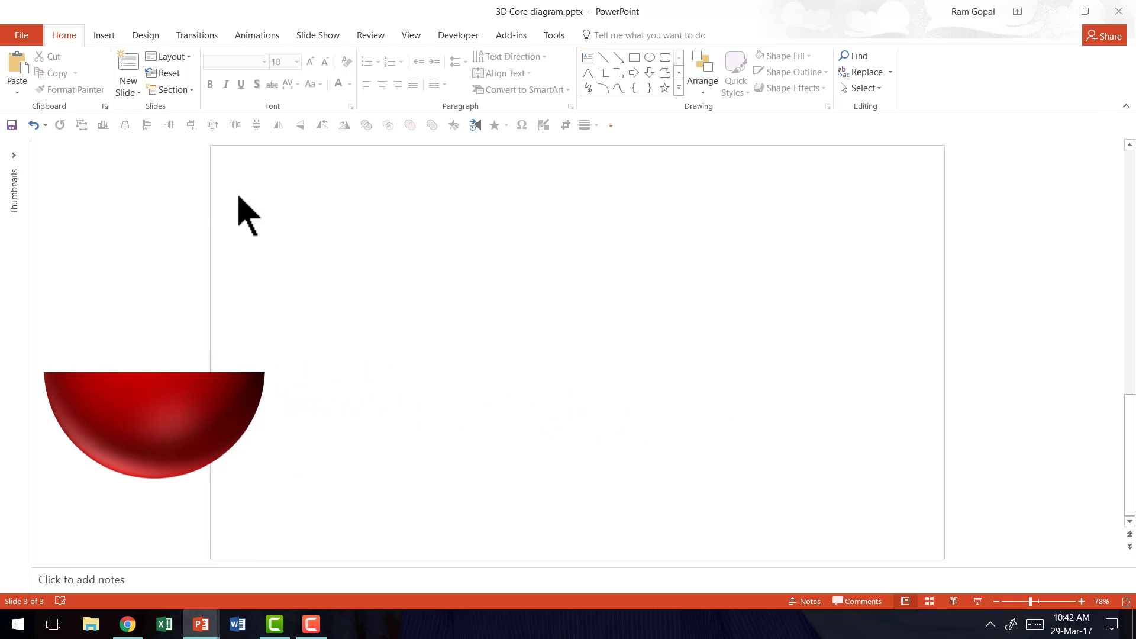
click(104, 36)
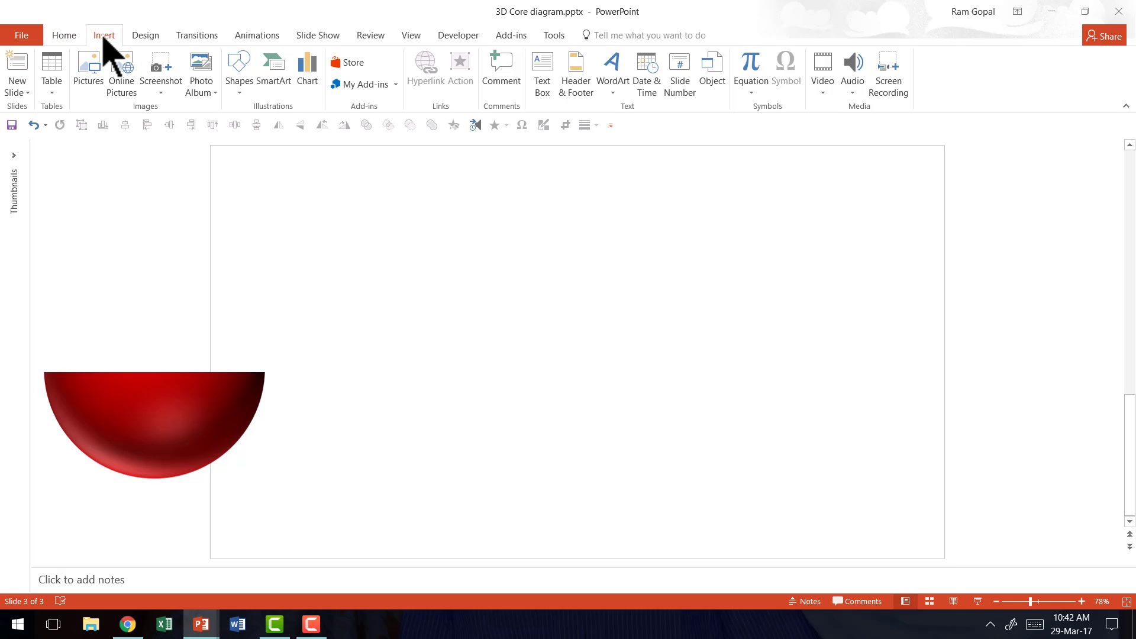
click(278, 94)
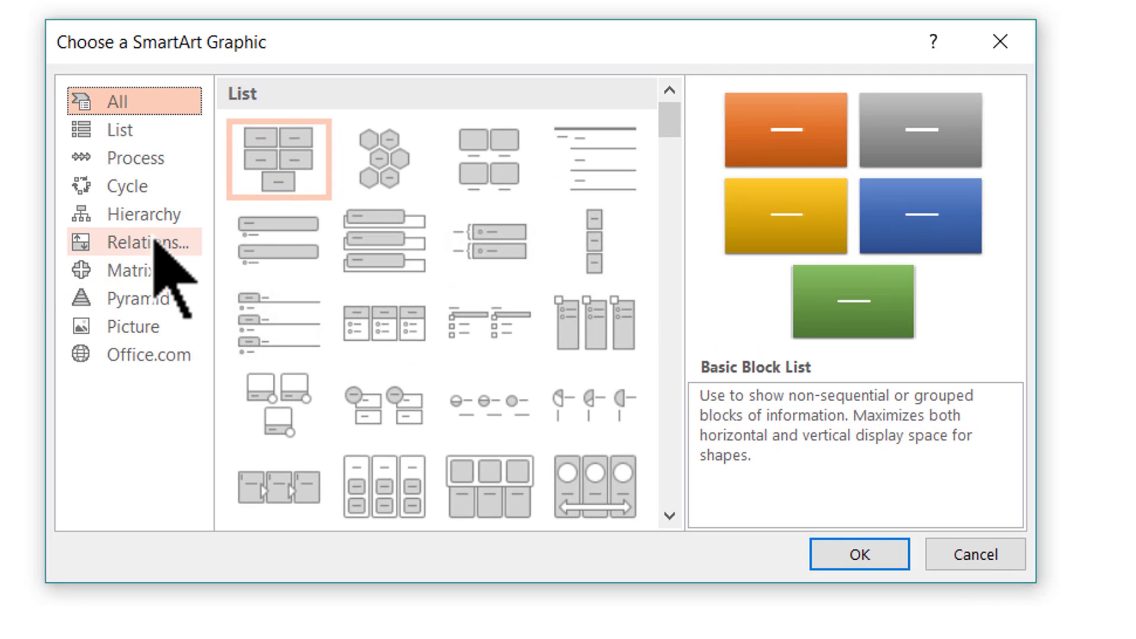
click(152, 240)
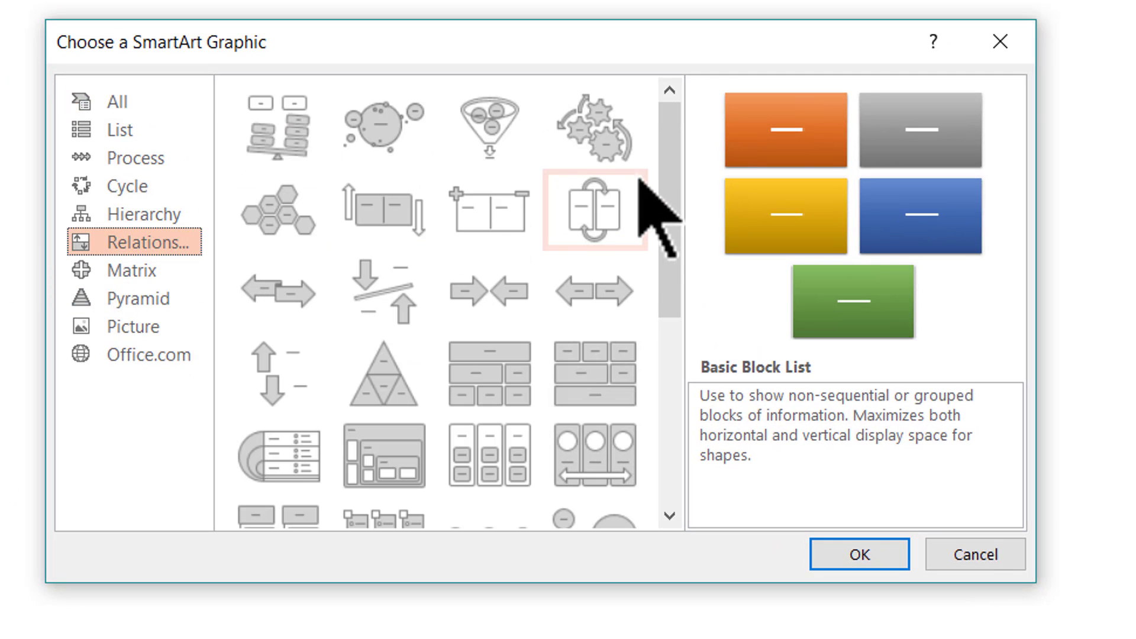
drag(658, 165, 658, 362)
click(407, 483)
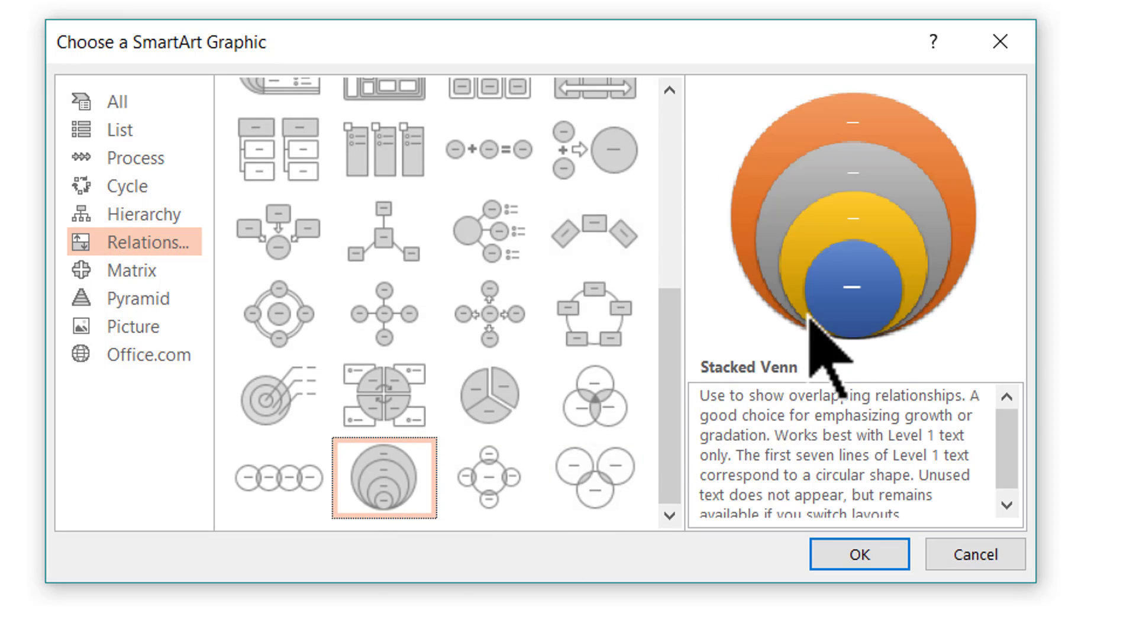
click(866, 558)
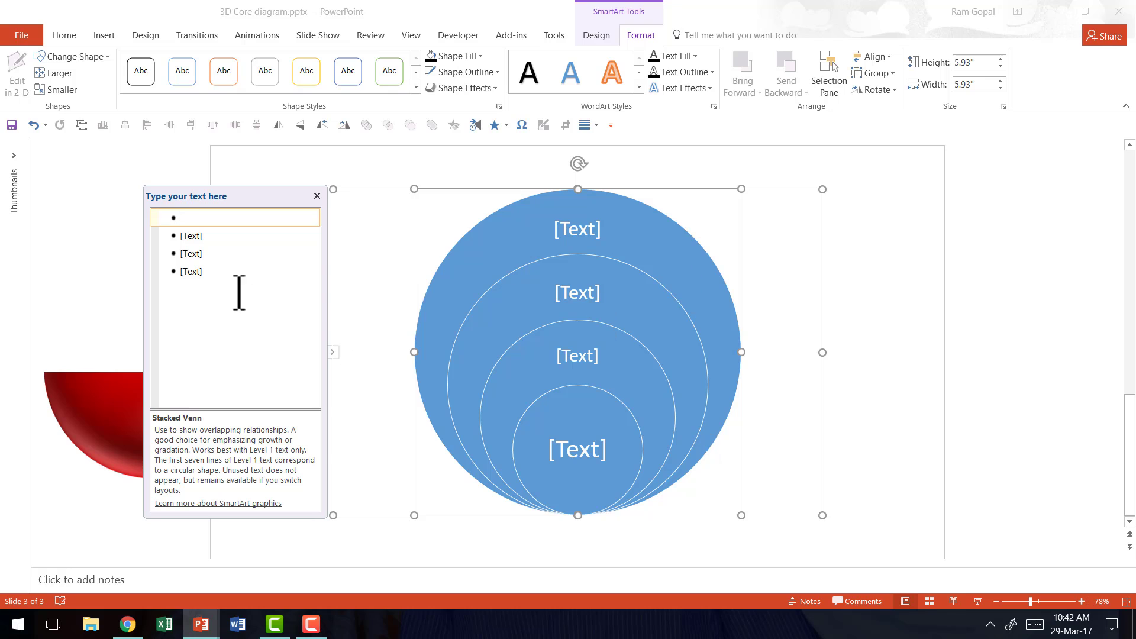
Add a fifth bullet in the text pane, then Convert to Shapes
click(197, 274)
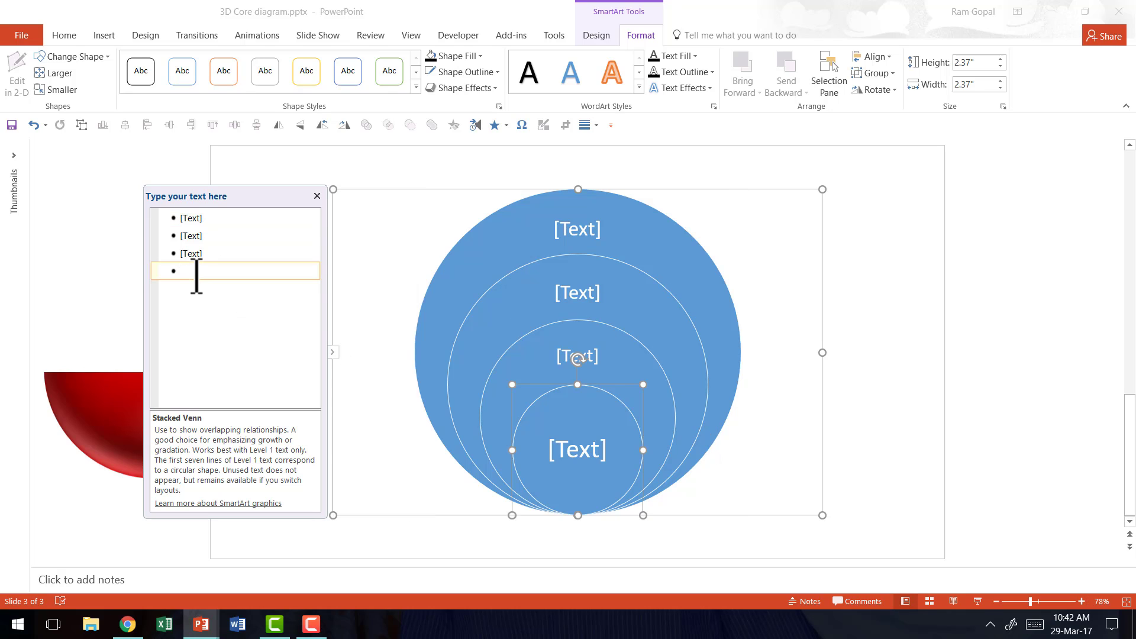
key(Return)
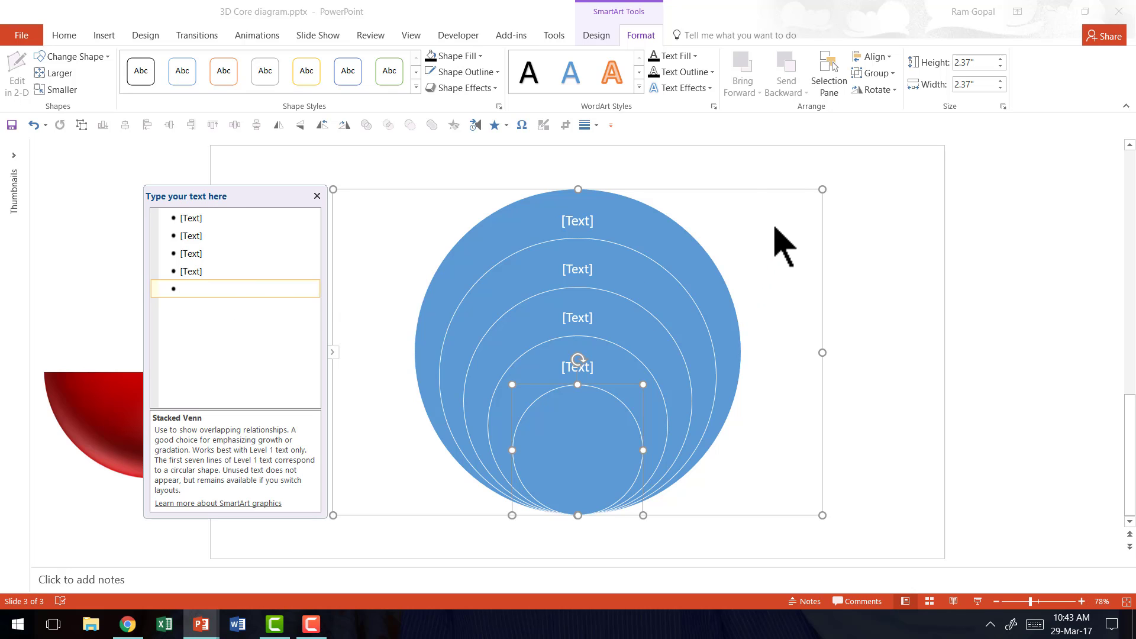
click(784, 190)
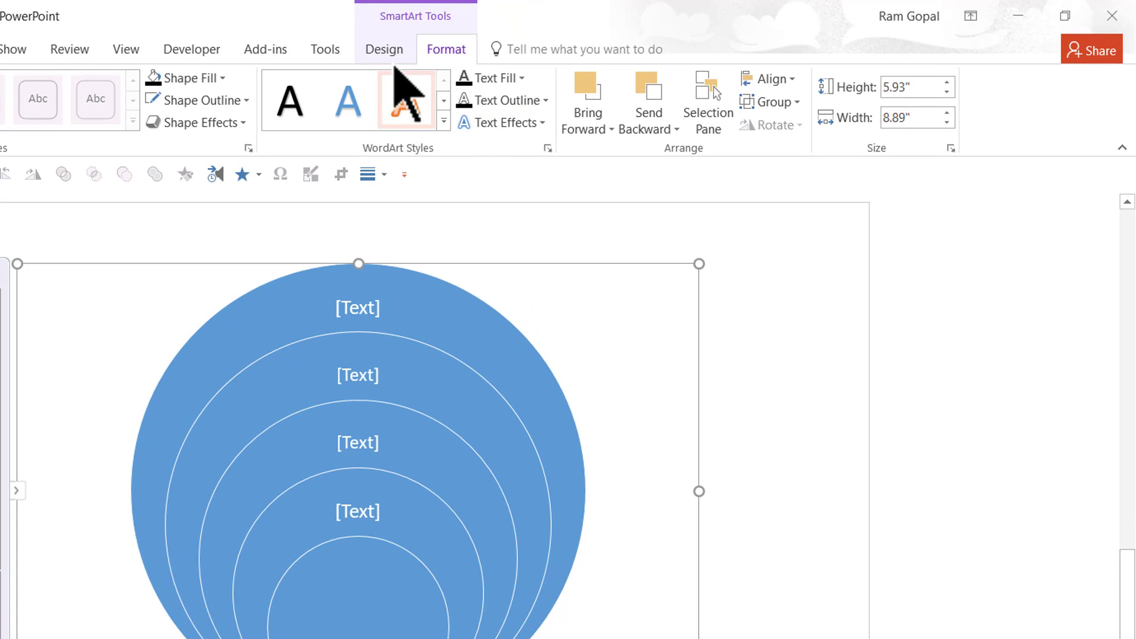
click(396, 52)
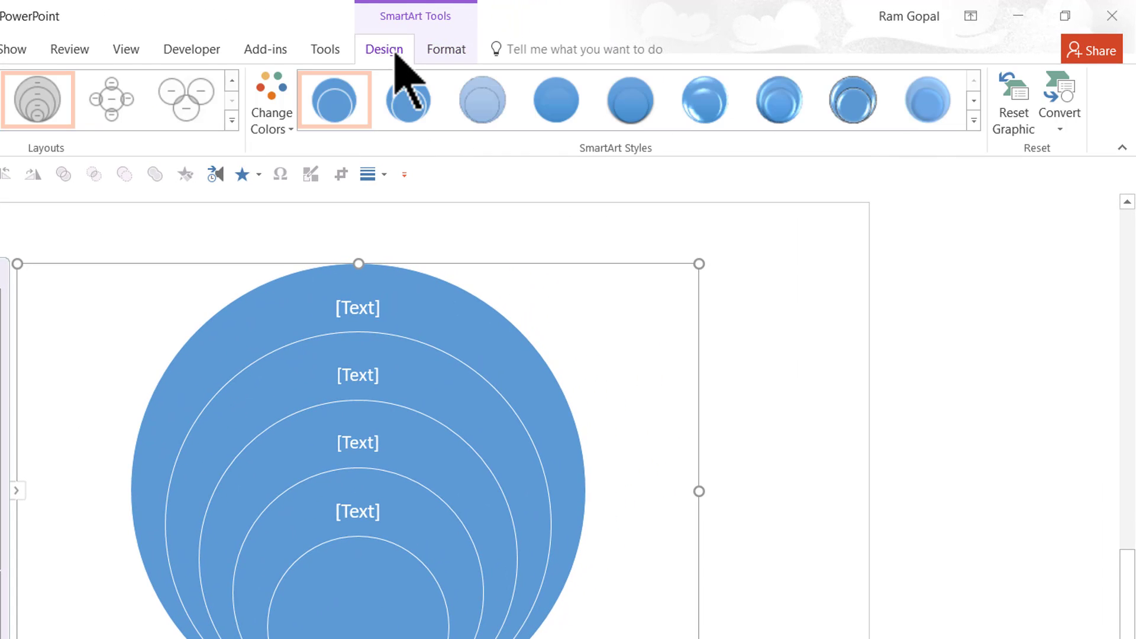
click(1062, 121)
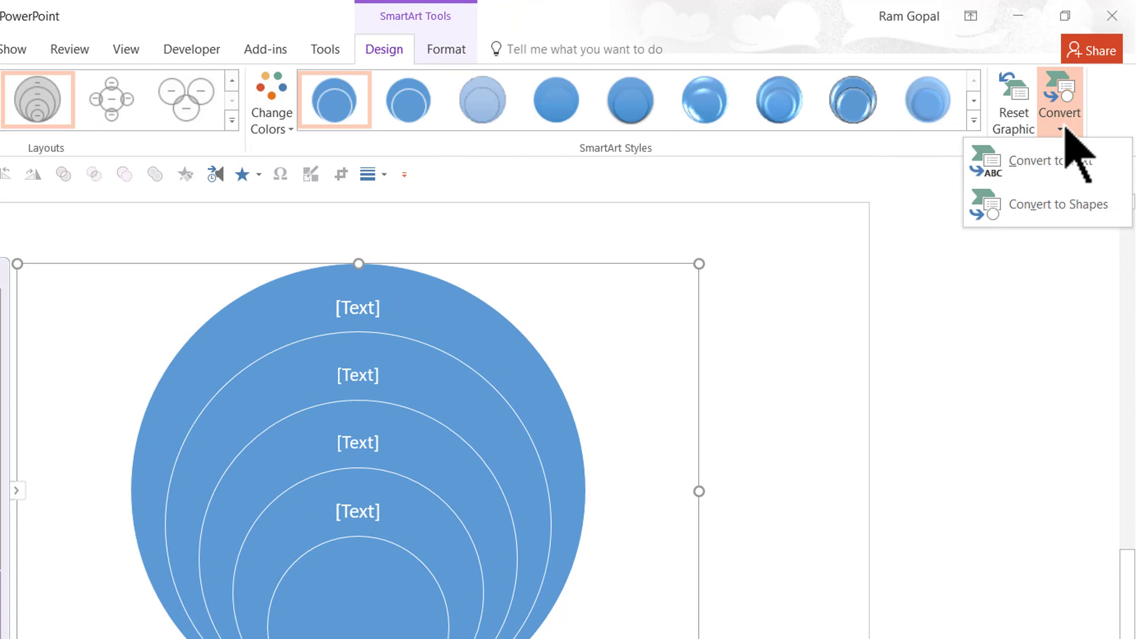
click(1059, 204)
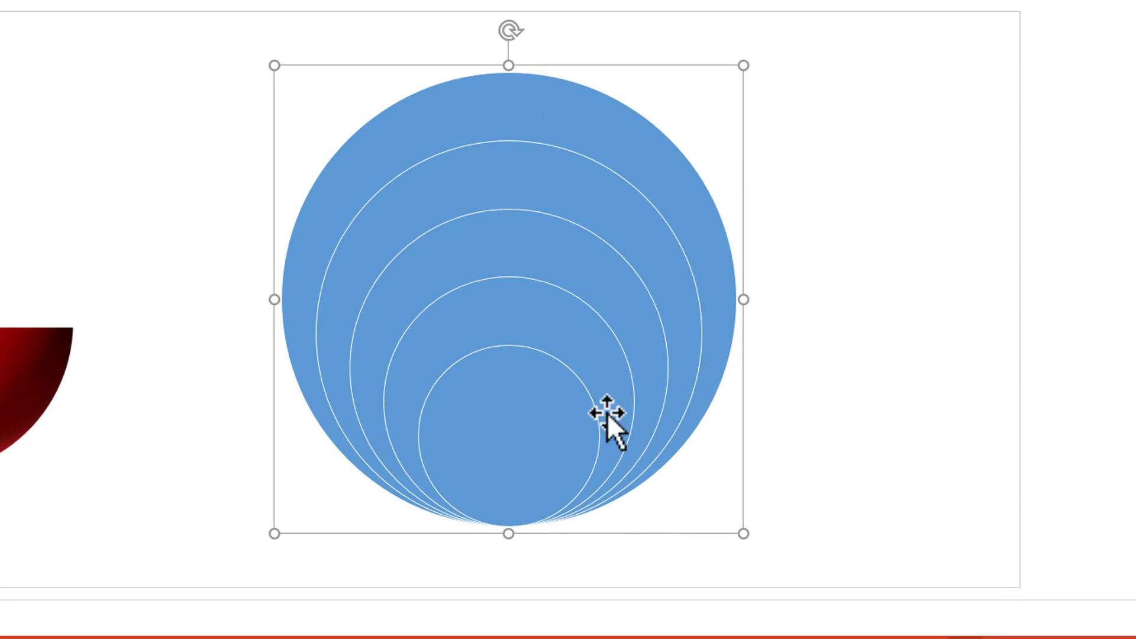
Ungroup the converted diagram into separate circle shapes
right_click(667, 179)
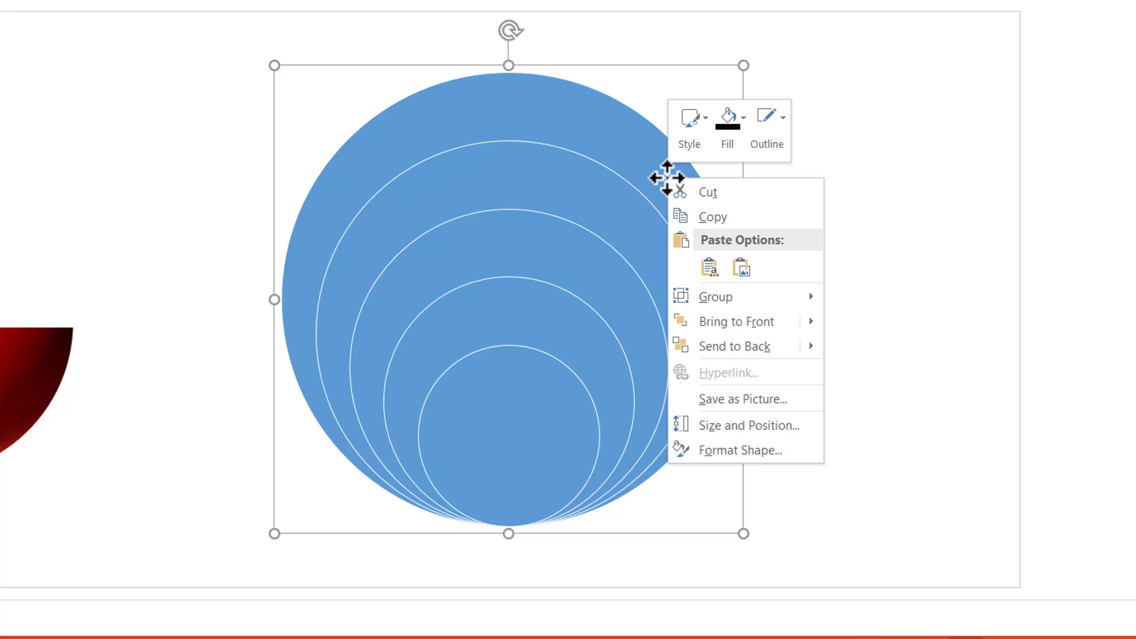
mouse_move(722, 300)
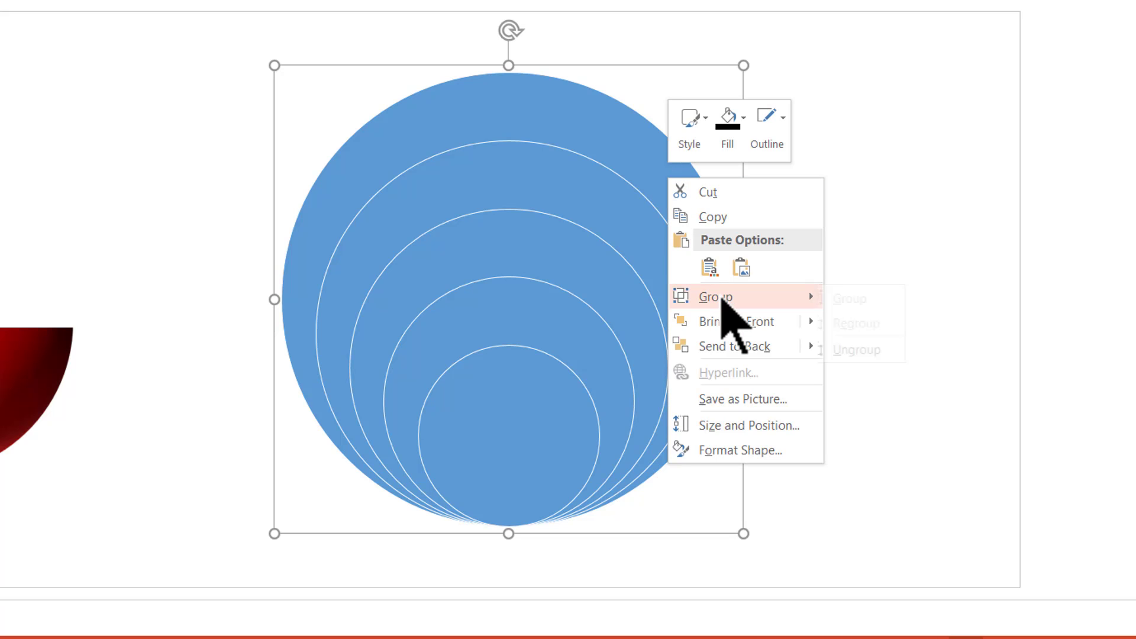
click(878, 350)
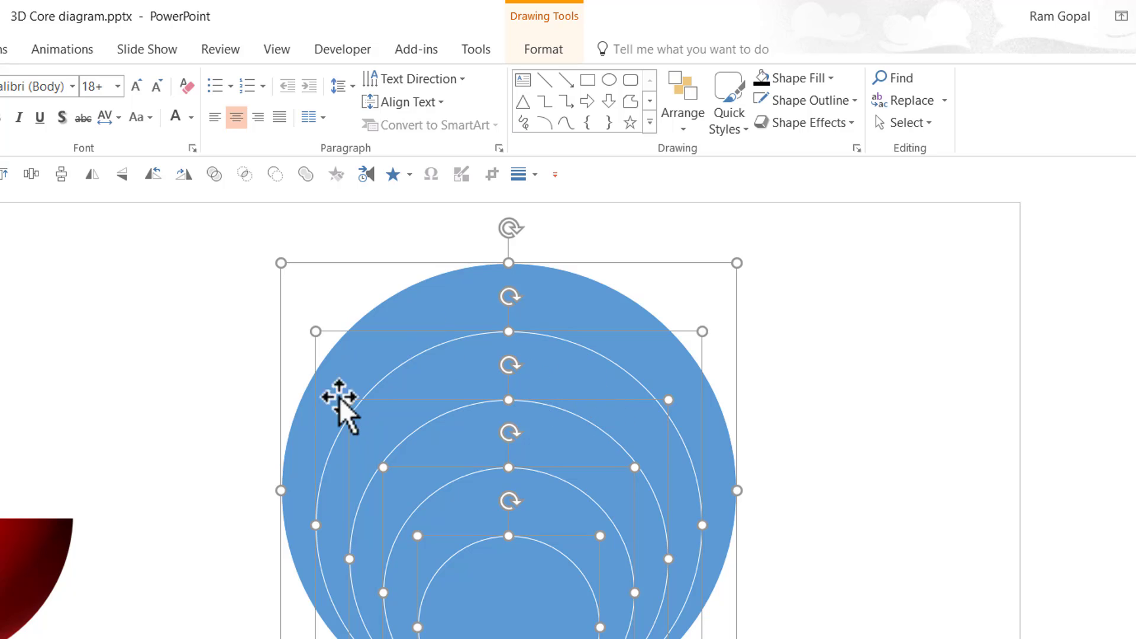
Apply Align Middle to the five circles so they nest concentrically
click(693, 116)
mouse_move(755, 397)
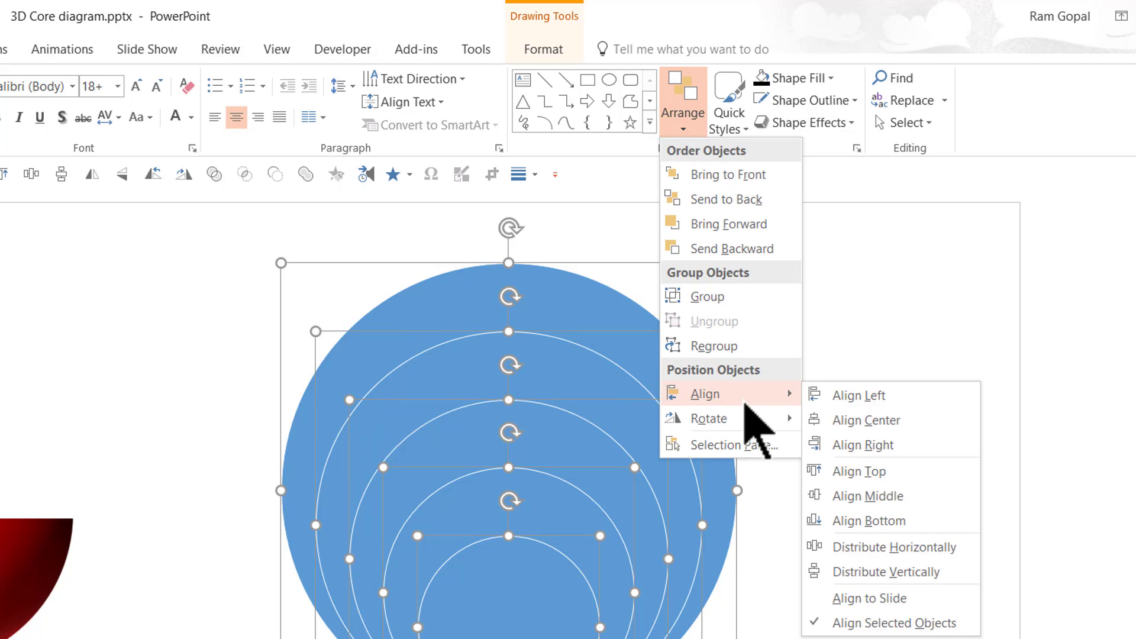
click(860, 496)
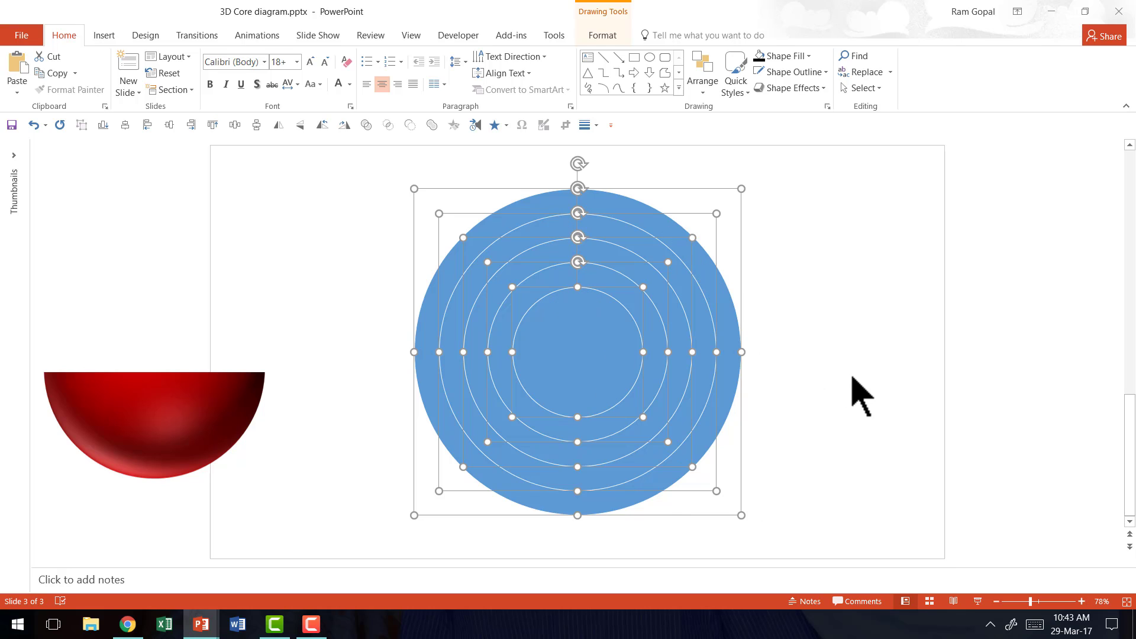
Fill the outermost circle Dark Red and the second circle White
click(858, 402)
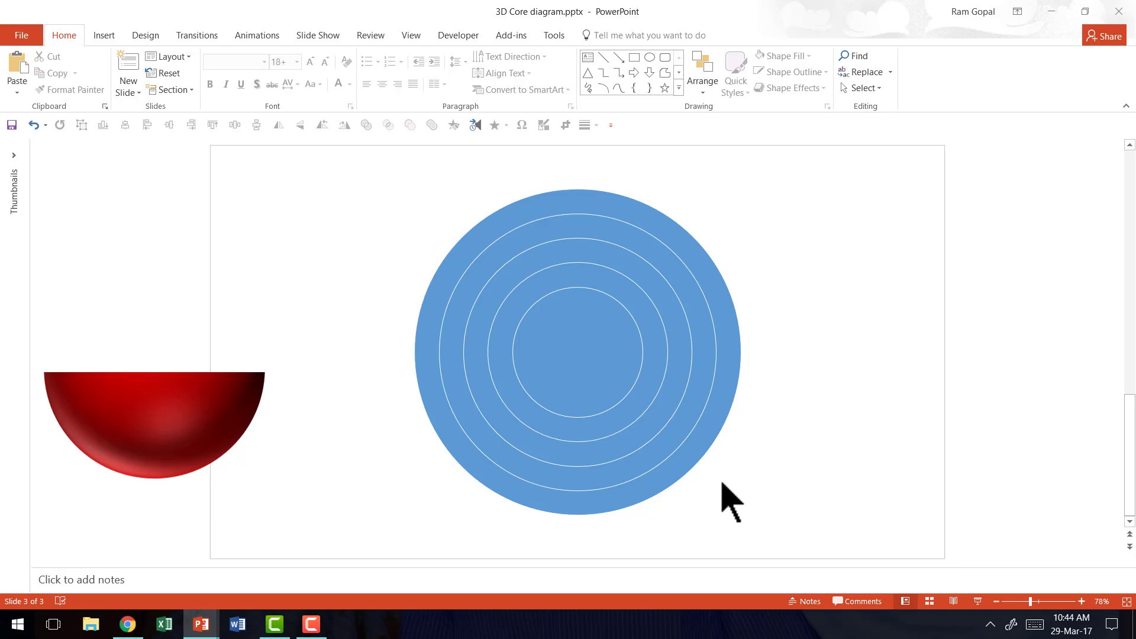
click(640, 204)
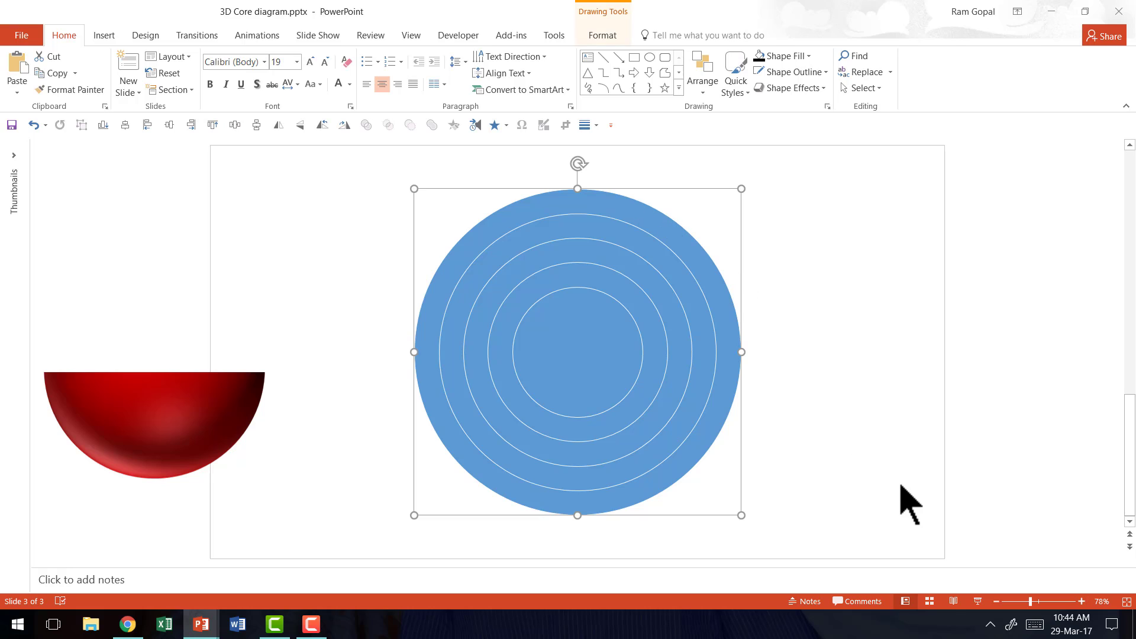
click(796, 56)
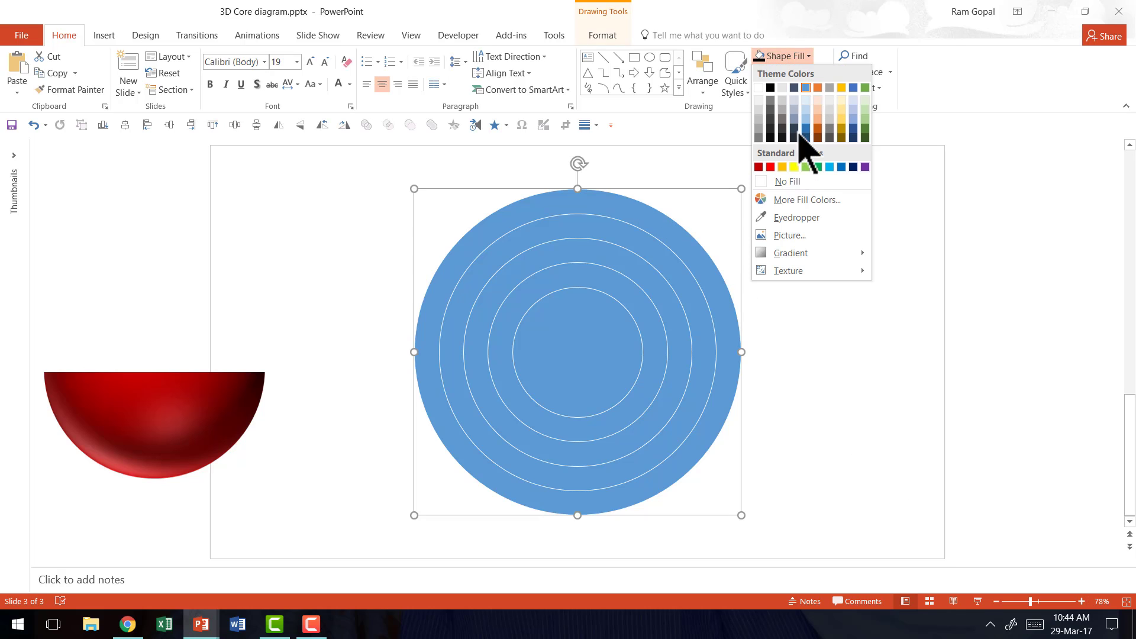
click(758, 167)
click(643, 238)
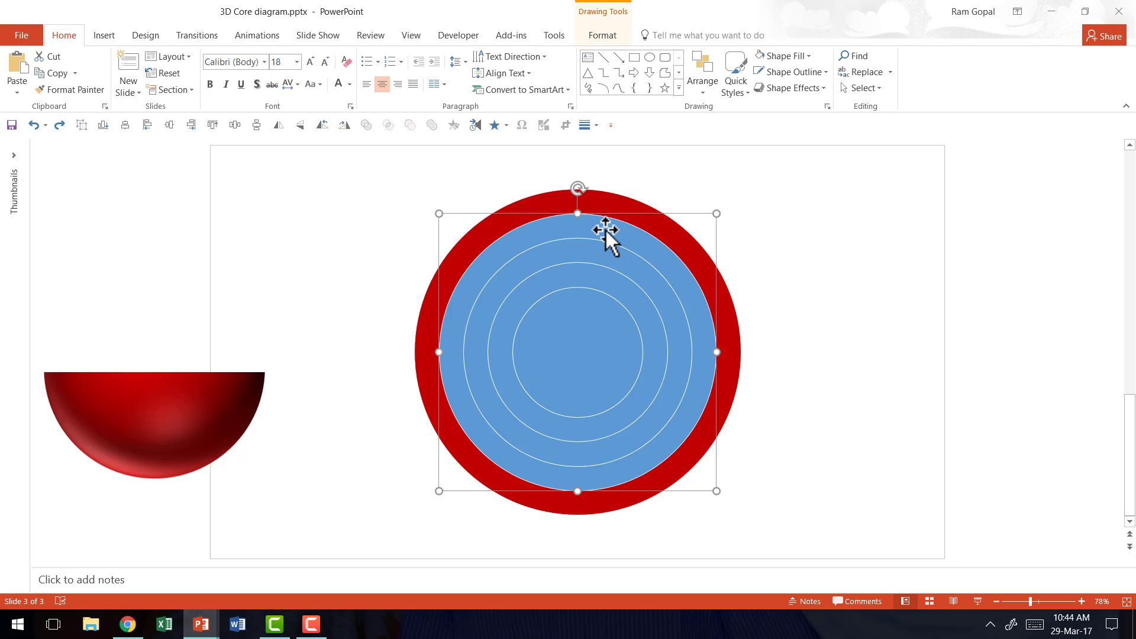
click(793, 56)
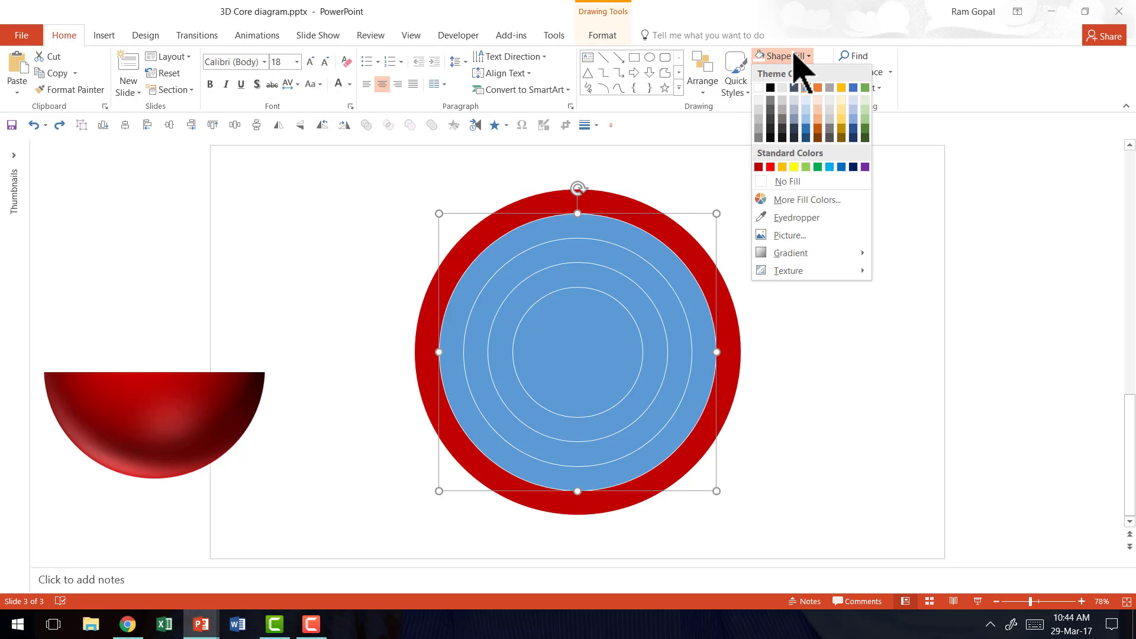
click(759, 88)
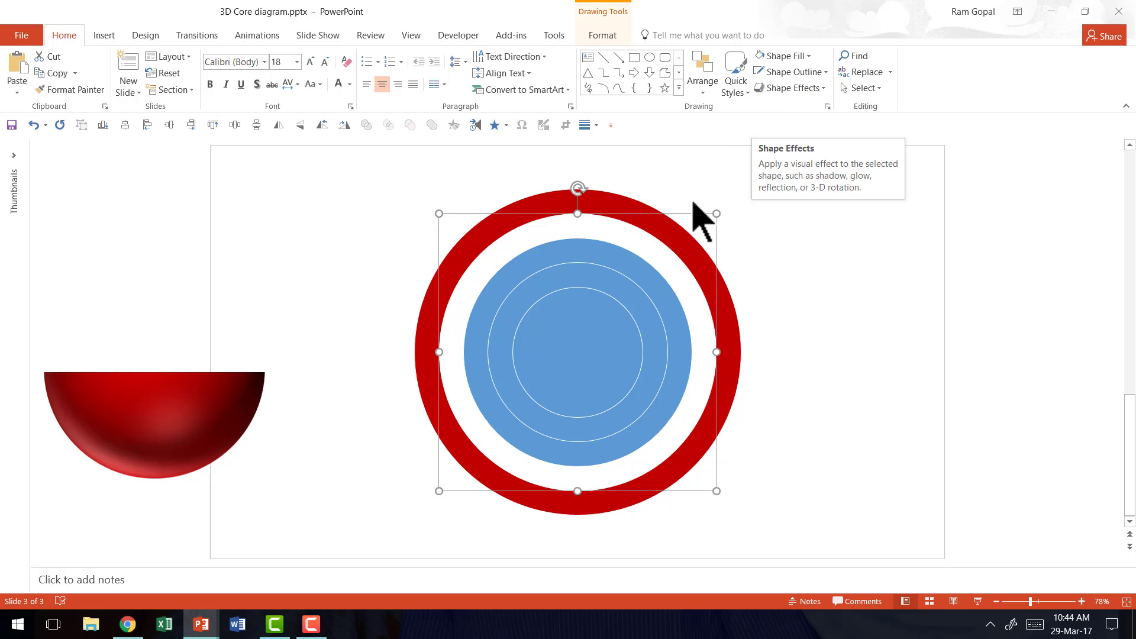
Fill the third circle Dark Red, the fourth White, and the centre Dark Red
click(607, 259)
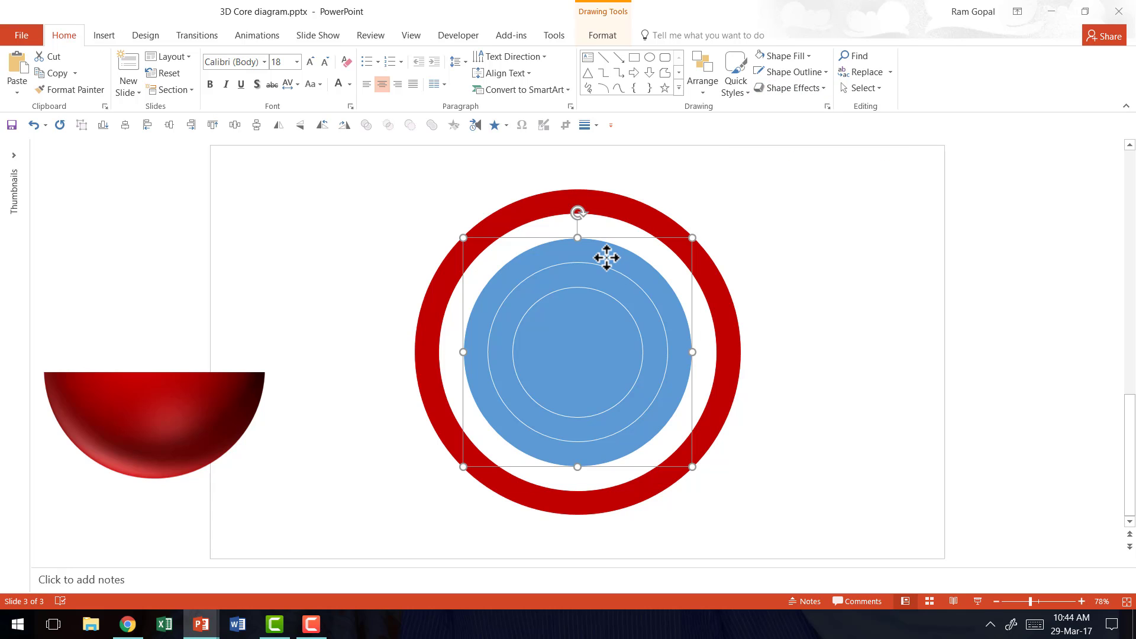
click(787, 57)
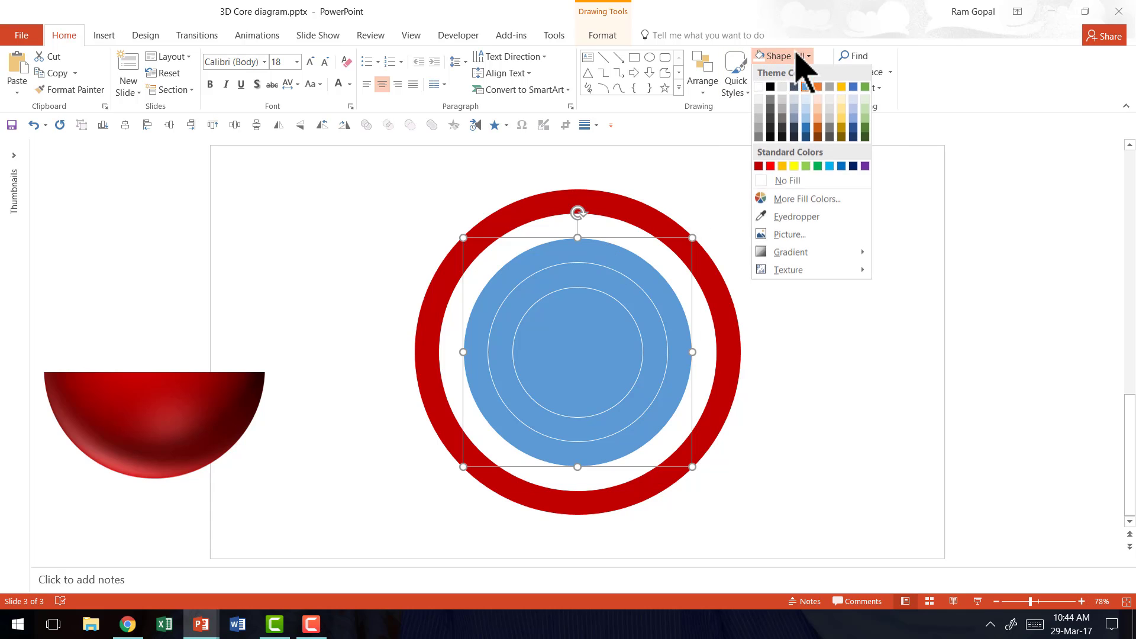
click(758, 167)
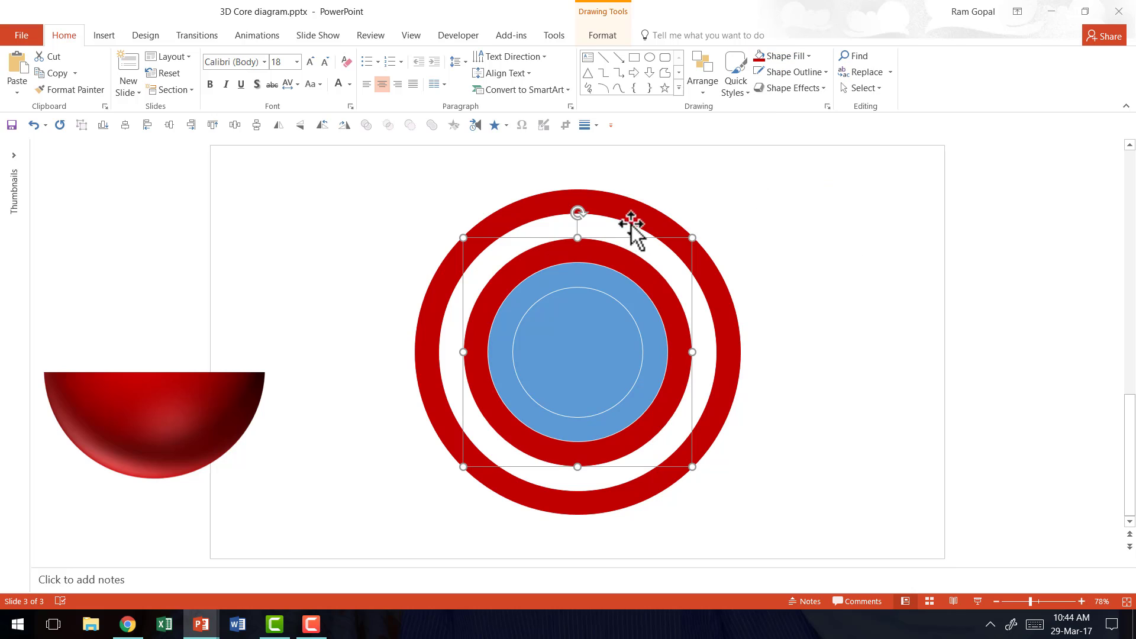
click(616, 270)
click(787, 56)
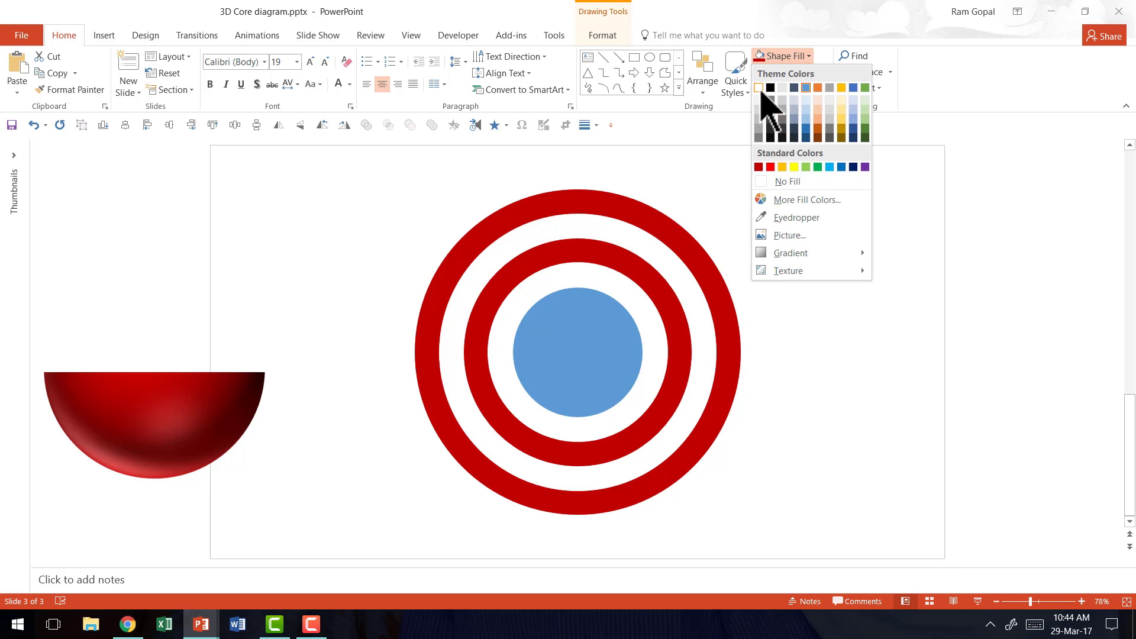
click(758, 95)
click(598, 308)
click(790, 57)
click(758, 167)
click(825, 533)
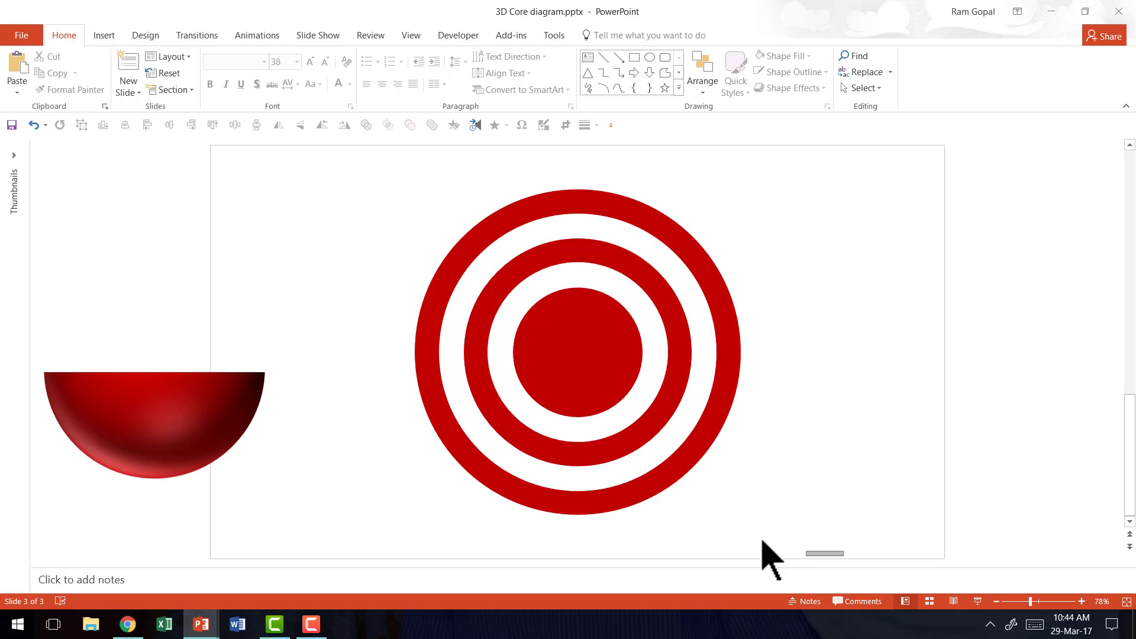
Group the five circles with Ctrl+G and shrink the target to about three quarters size
mouse_move(722, 529)
mouse_down()
mouse_move(336, 184)
mouse_move(303, 94)
mouse_up()
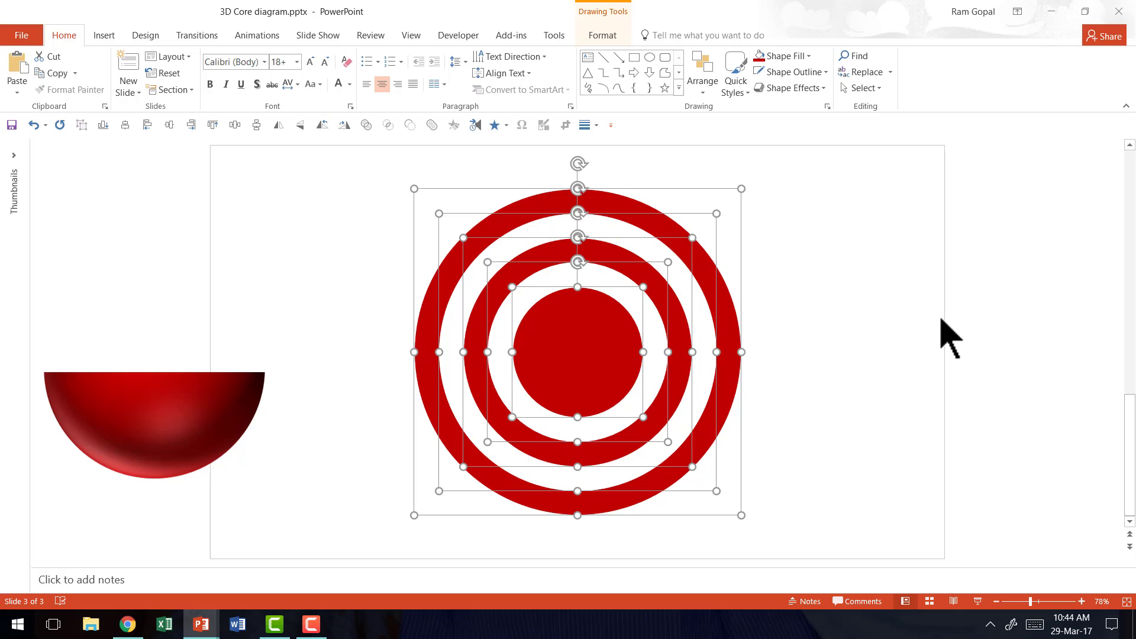
key(ctrl+g)
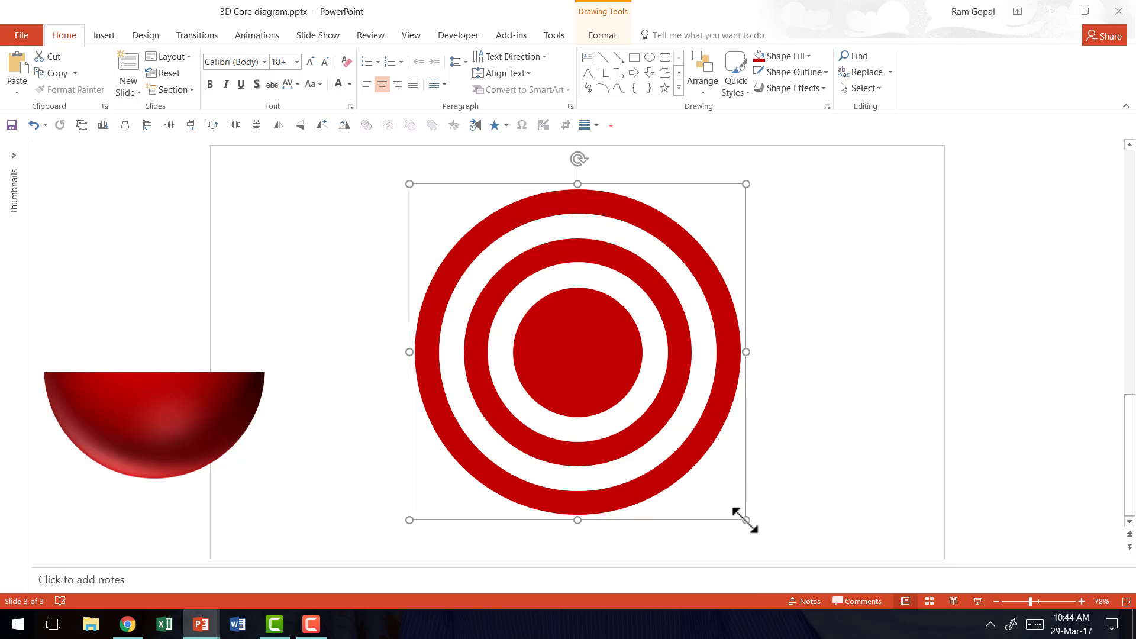
drag(747, 520, 634, 433)
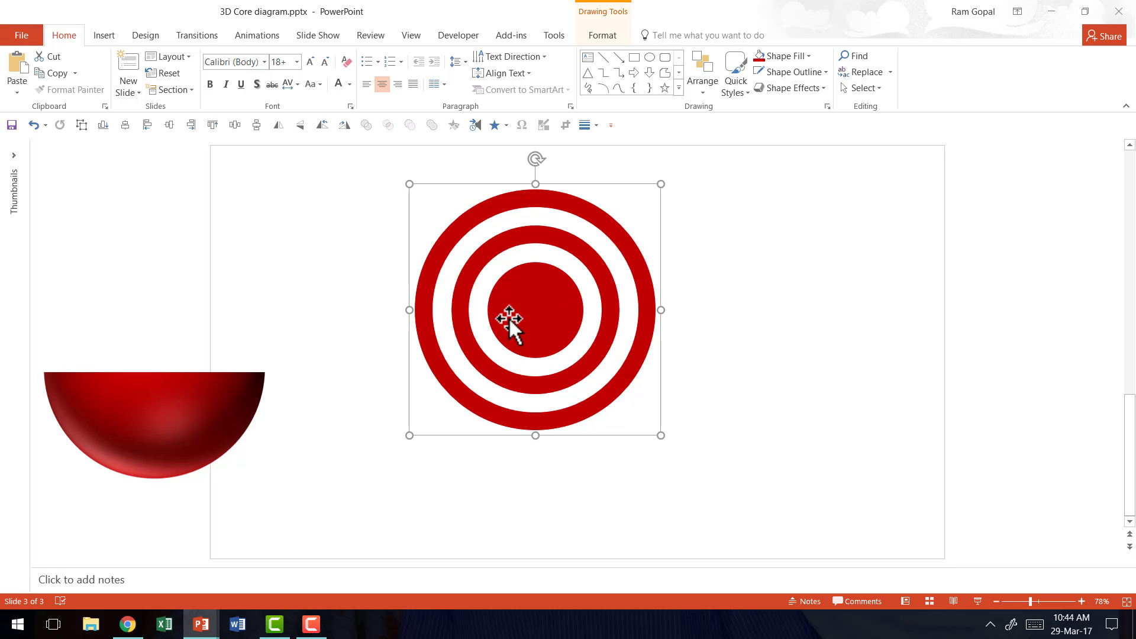
Apply the Perspective: Relaxed 3-D rotation preset to the grouped target in Format Shape
right_click(564, 270)
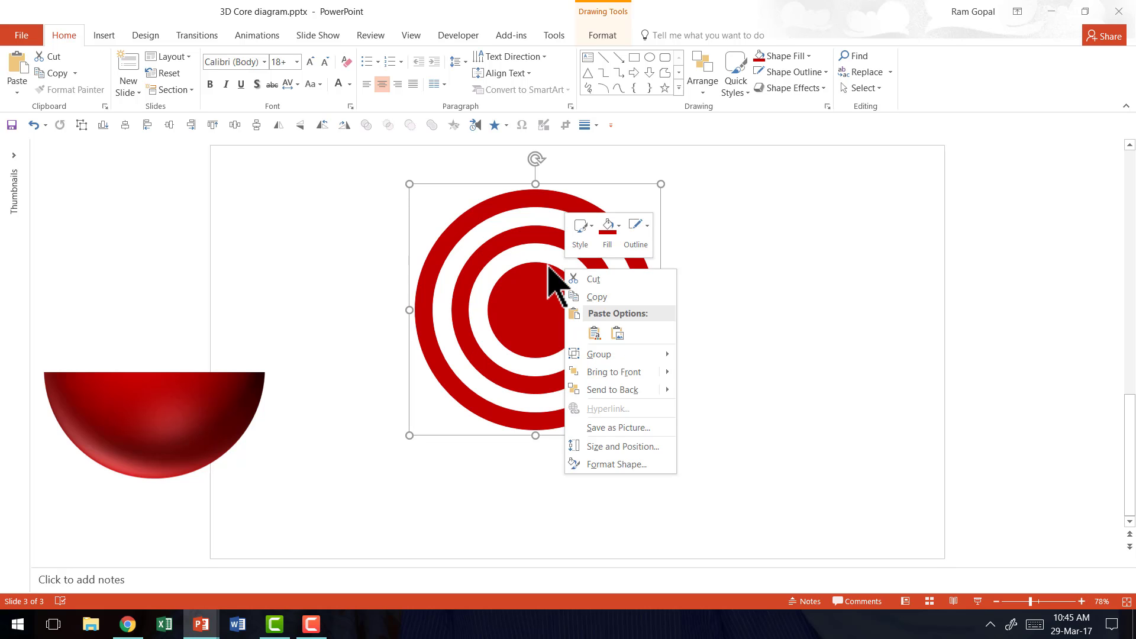
click(635, 469)
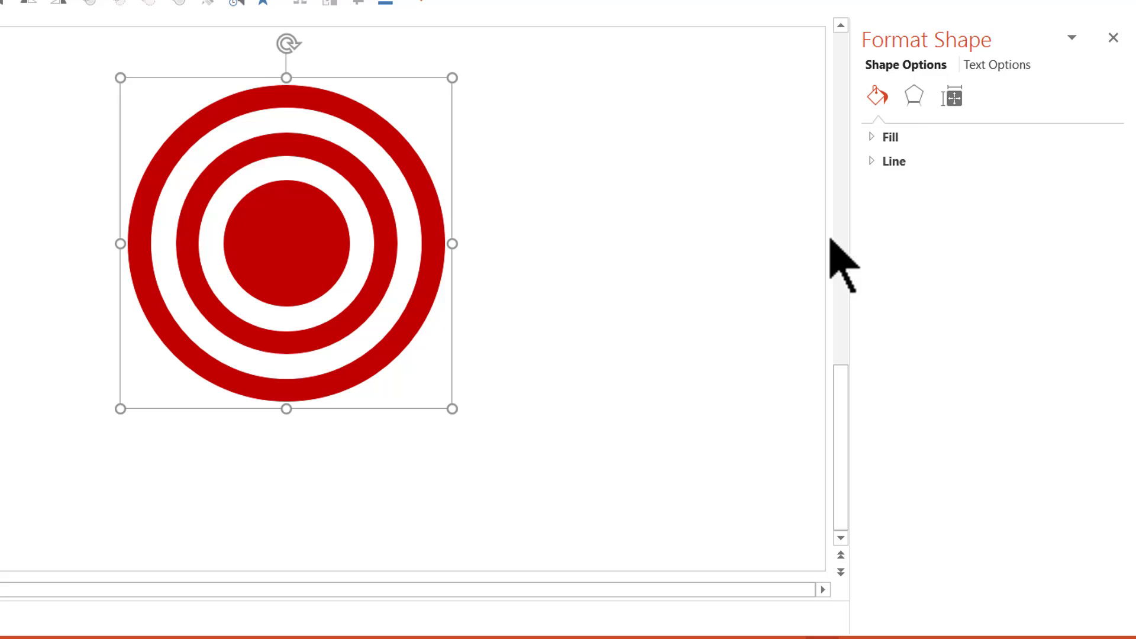
click(915, 96)
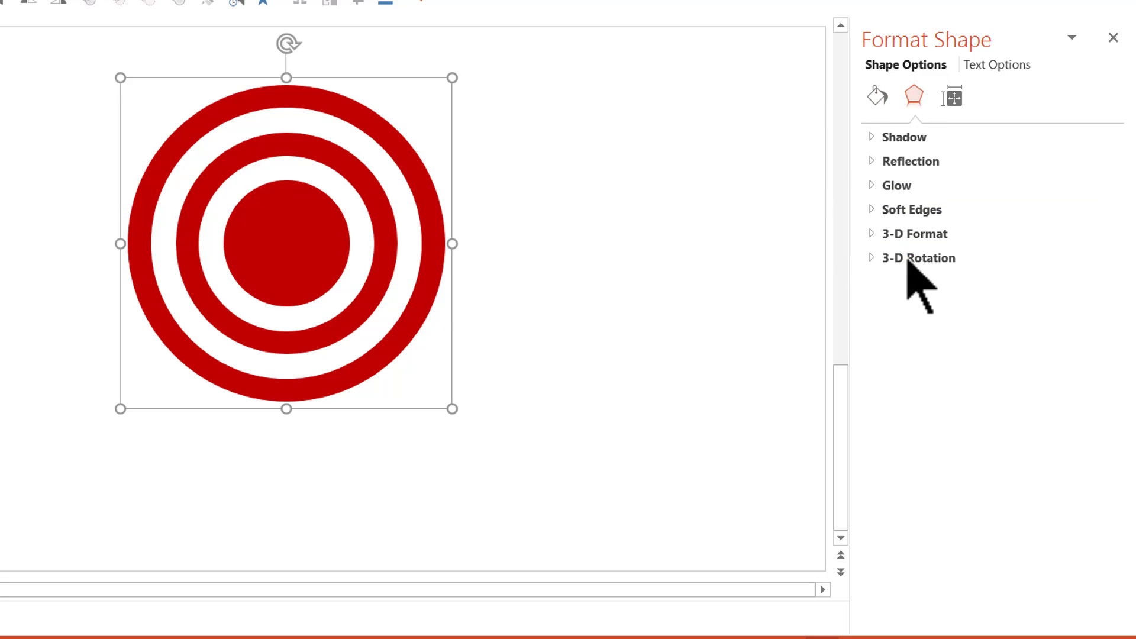
click(905, 258)
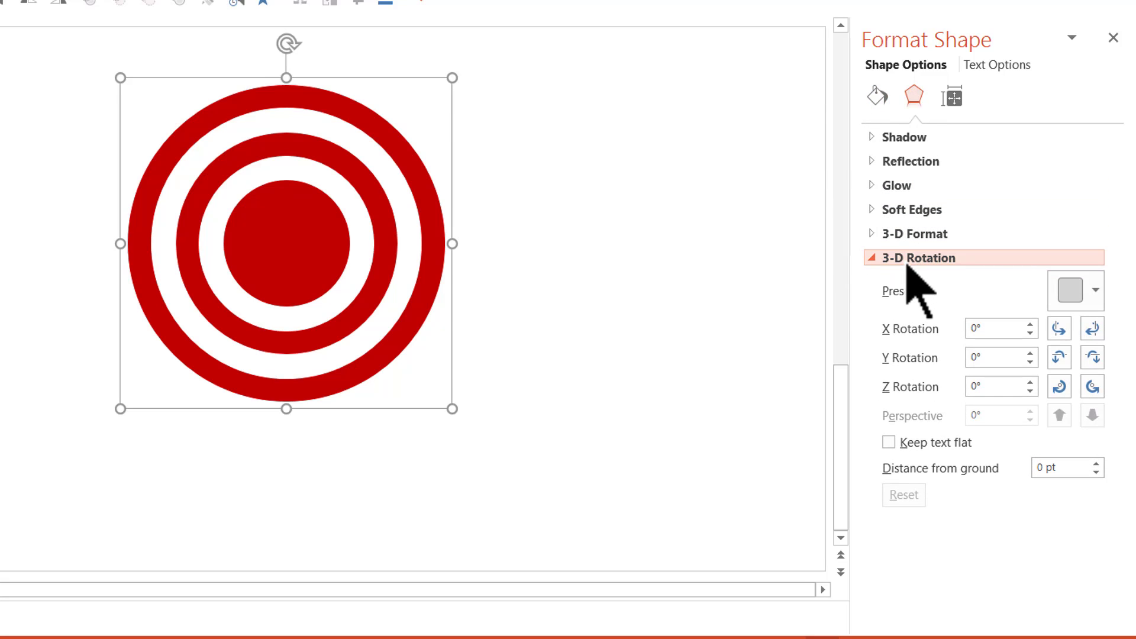
click(1069, 301)
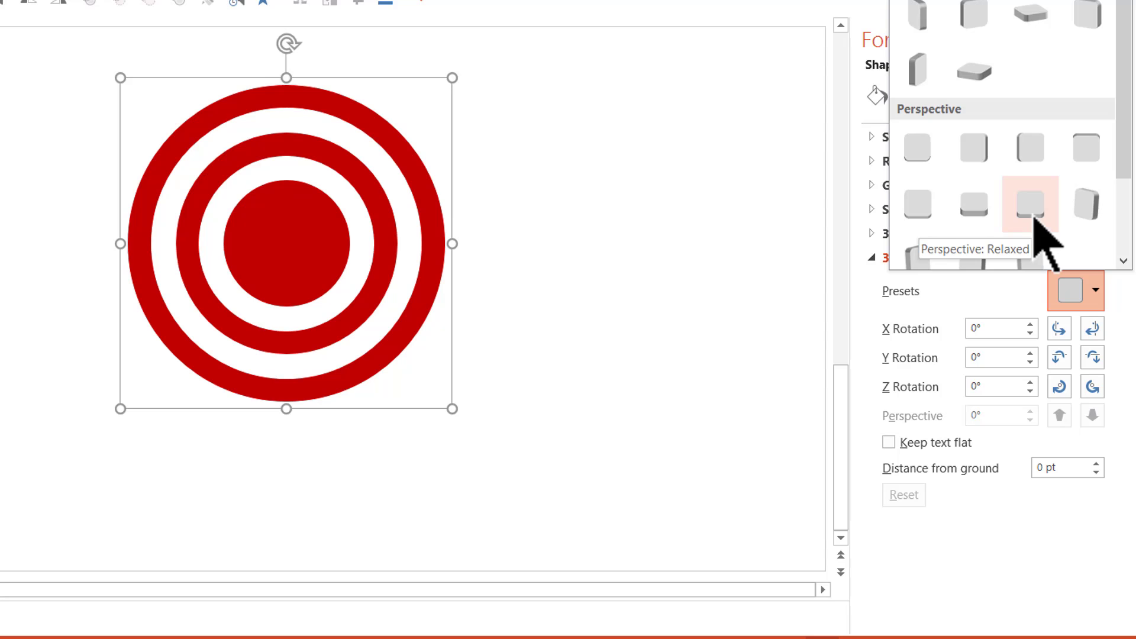
click(1036, 220)
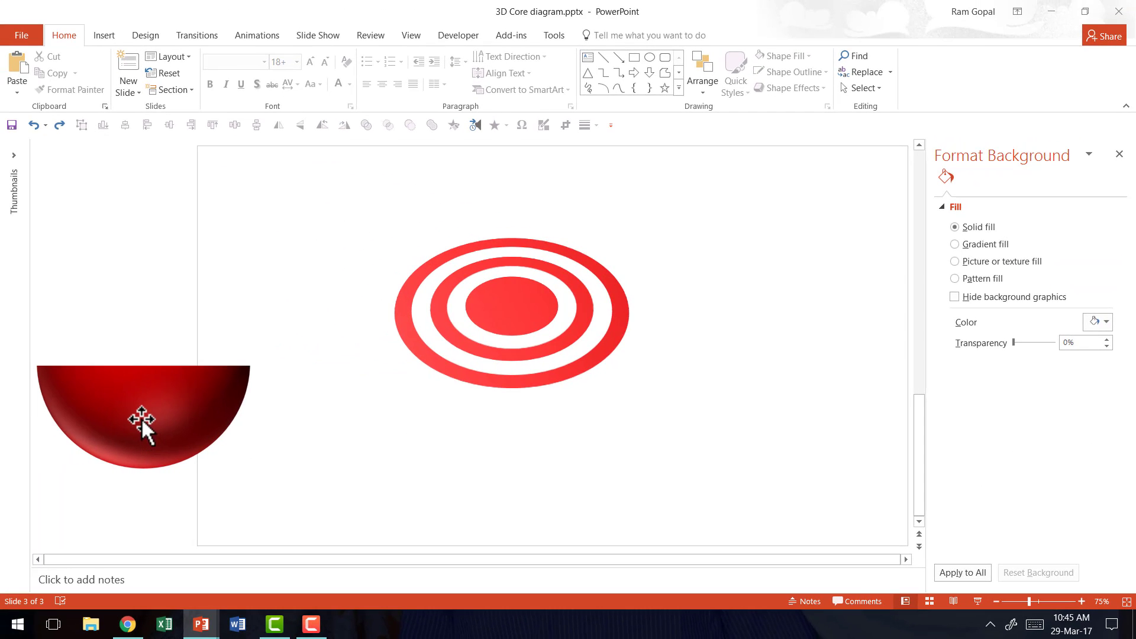
Move the half-sphere picture under the target rings and enlarge it to fit their width
click(141, 418)
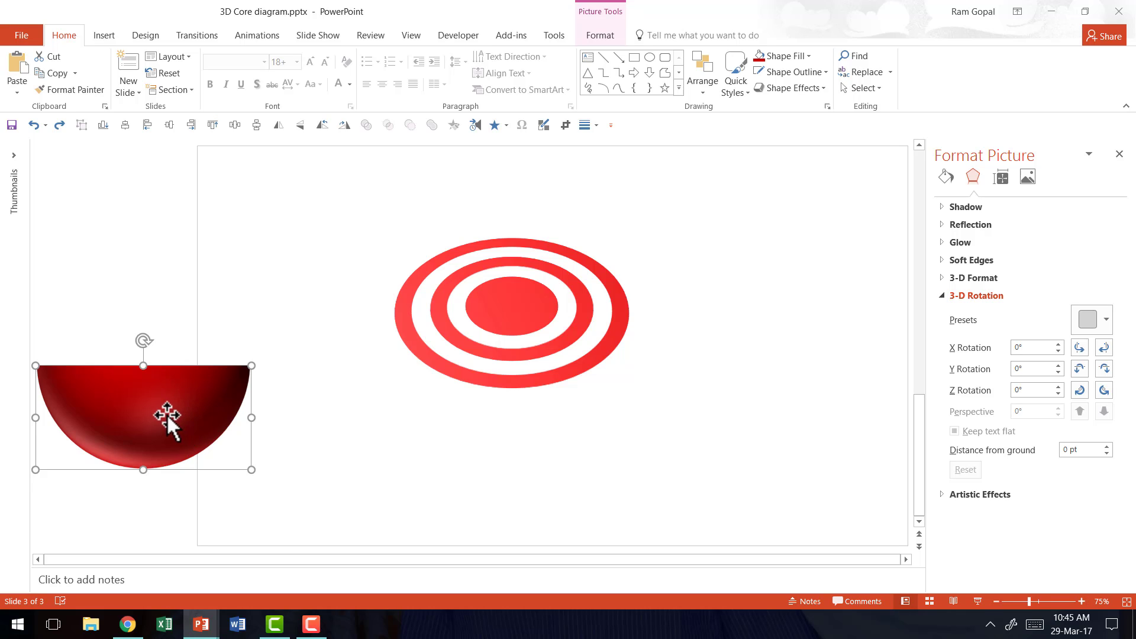
drag(167, 415, 524, 379)
click(634, 452)
click(459, 426)
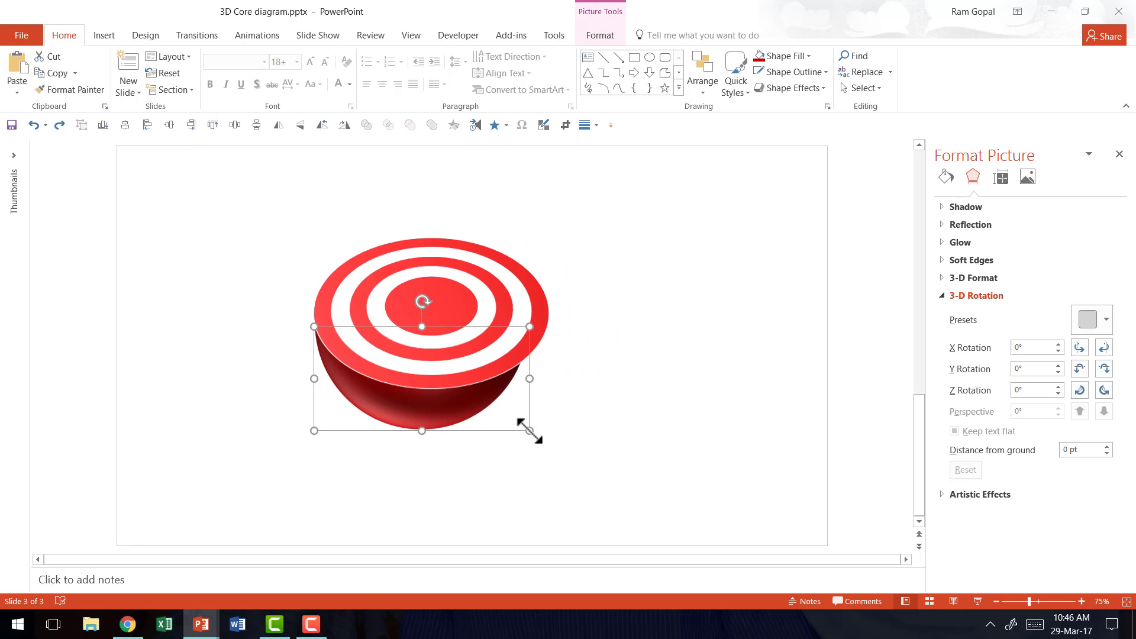
drag(530, 431, 535, 440)
click(670, 415)
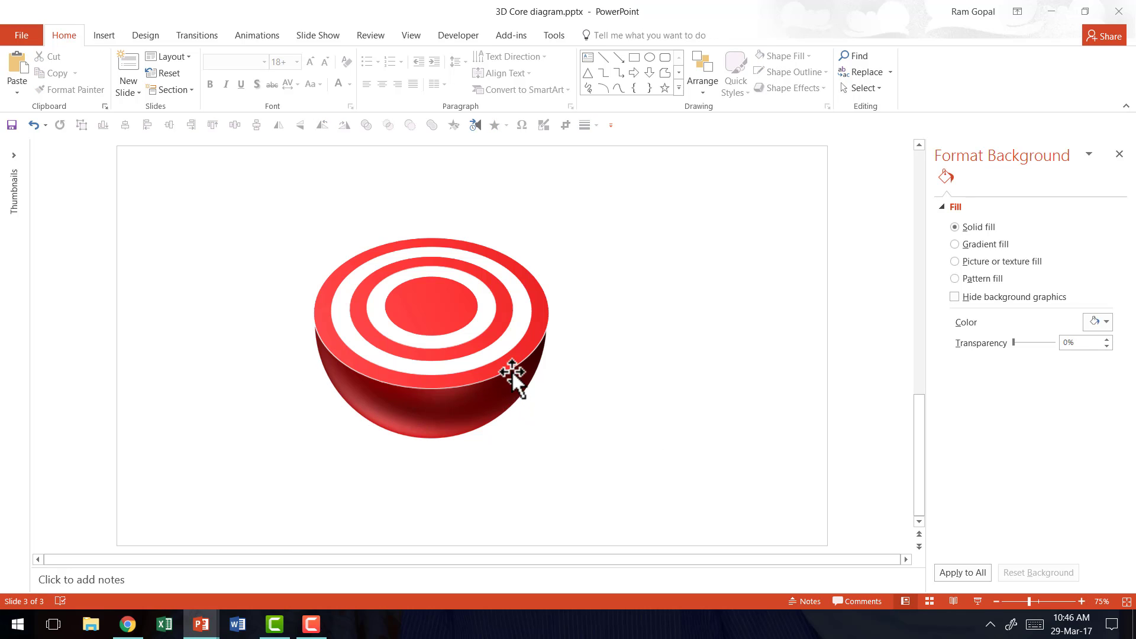
Lower the target rings' Y rotation in the 3-D Rotation settings
click(465, 314)
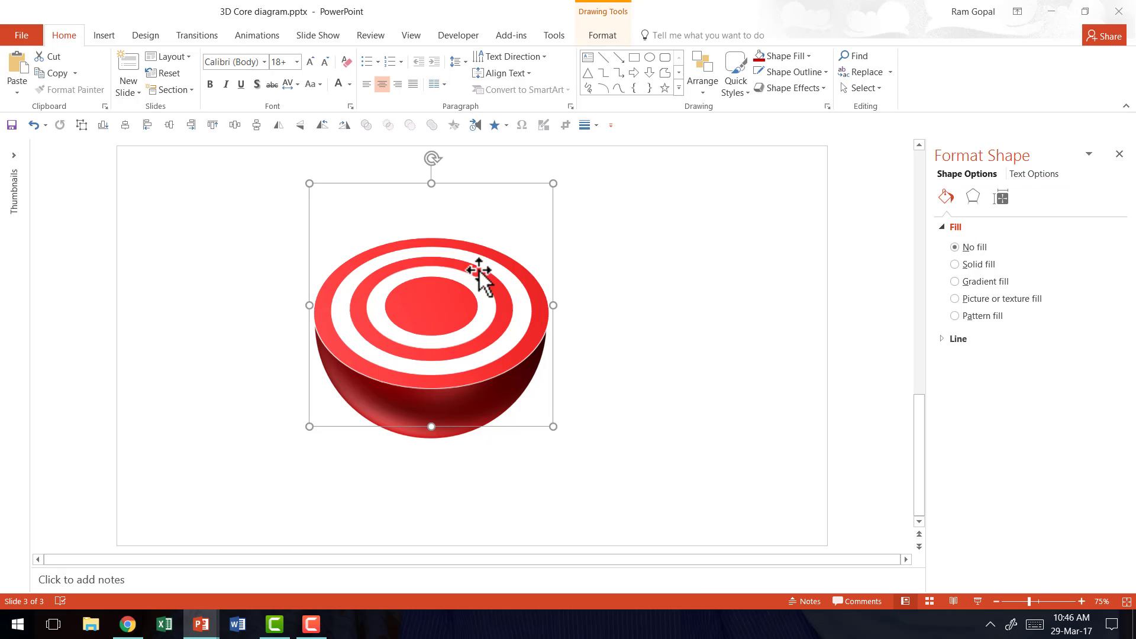
click(972, 197)
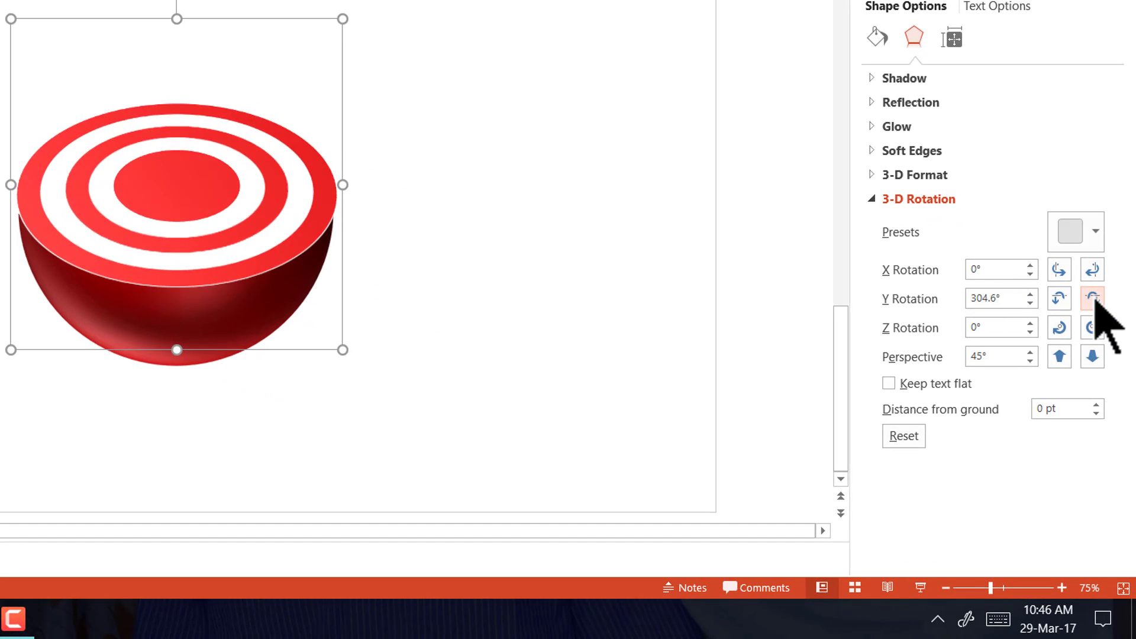
click(1092, 299)
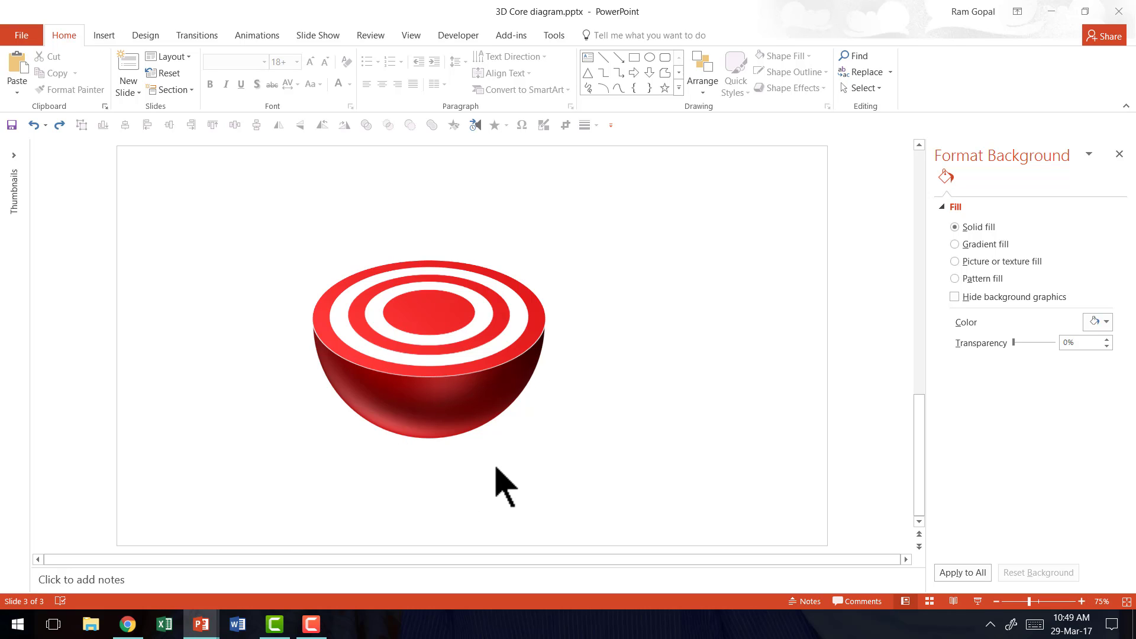
click(497, 369)
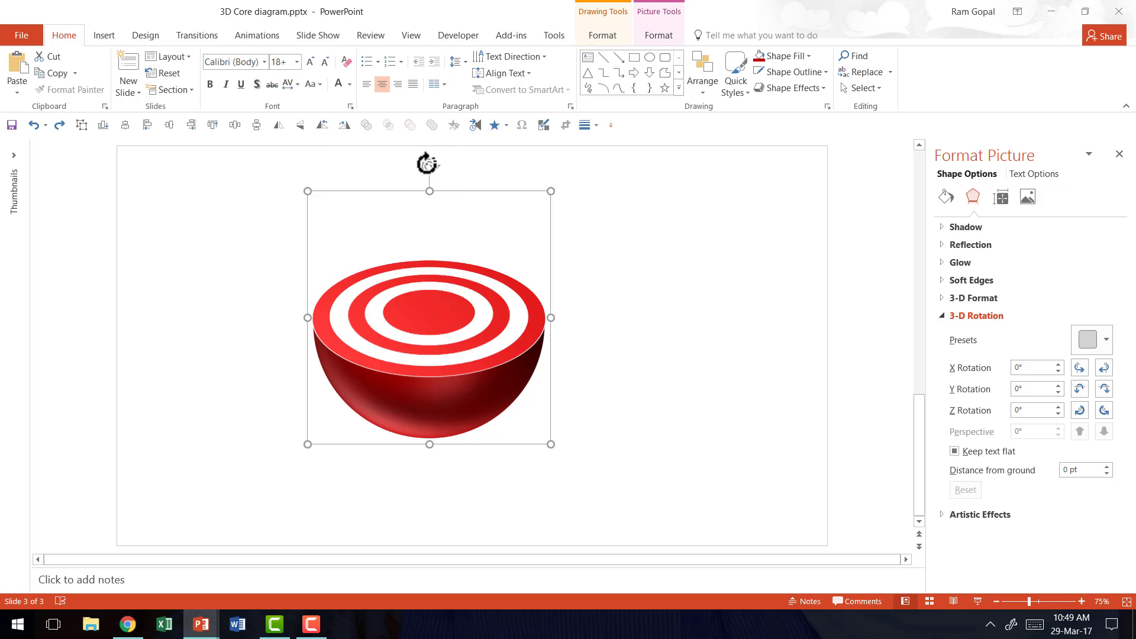
drag(427, 163, 505, 189)
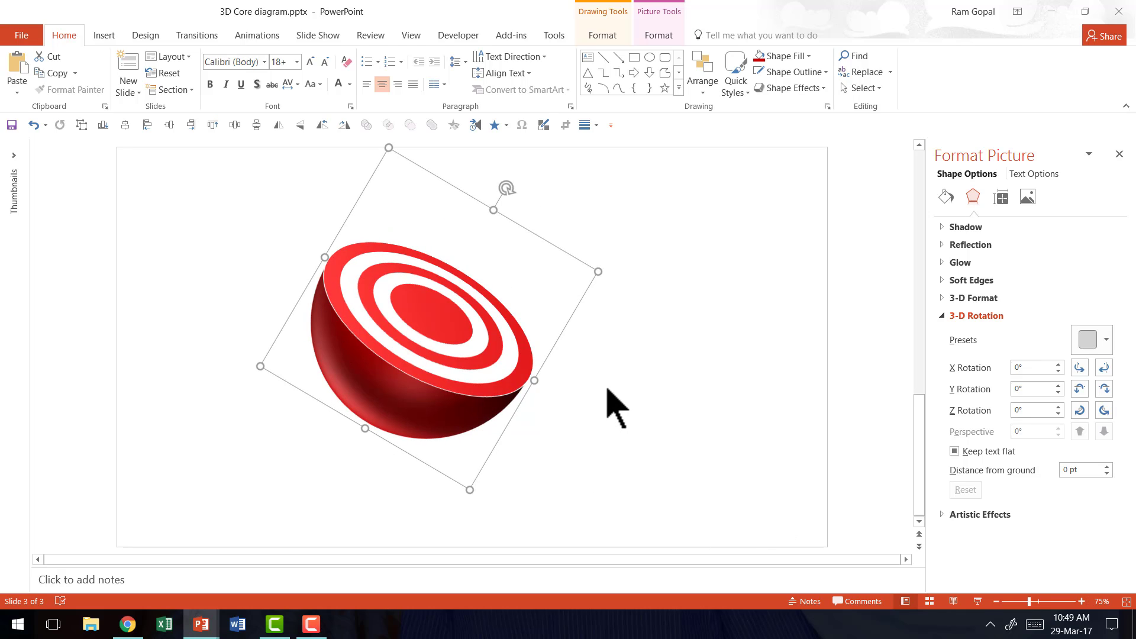
drag(506, 188, 562, 306)
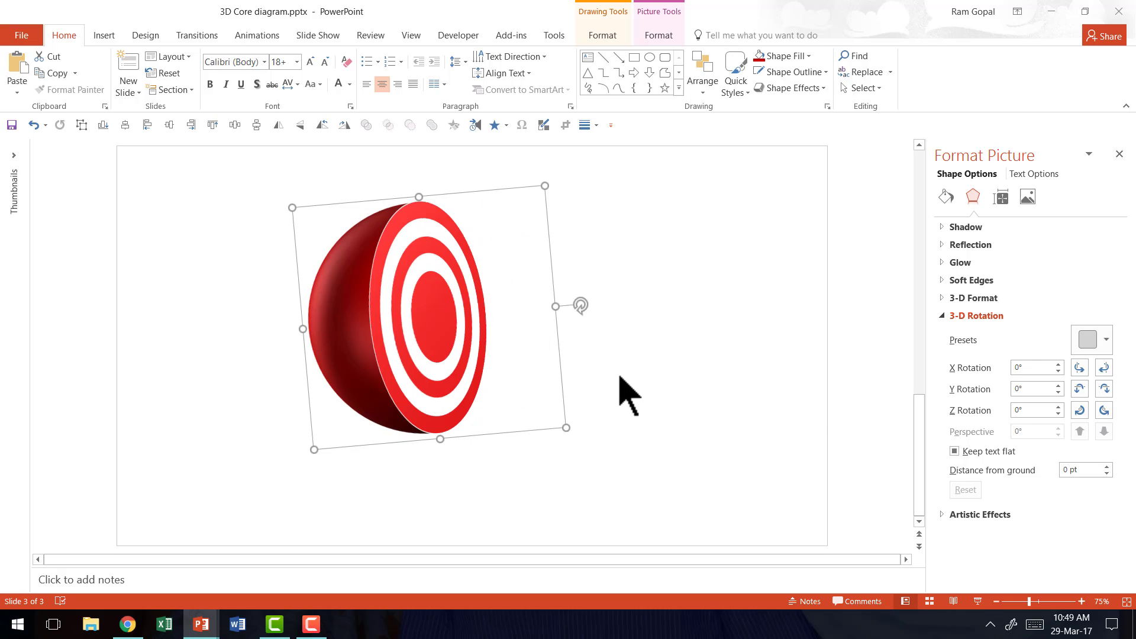
click(645, 526)
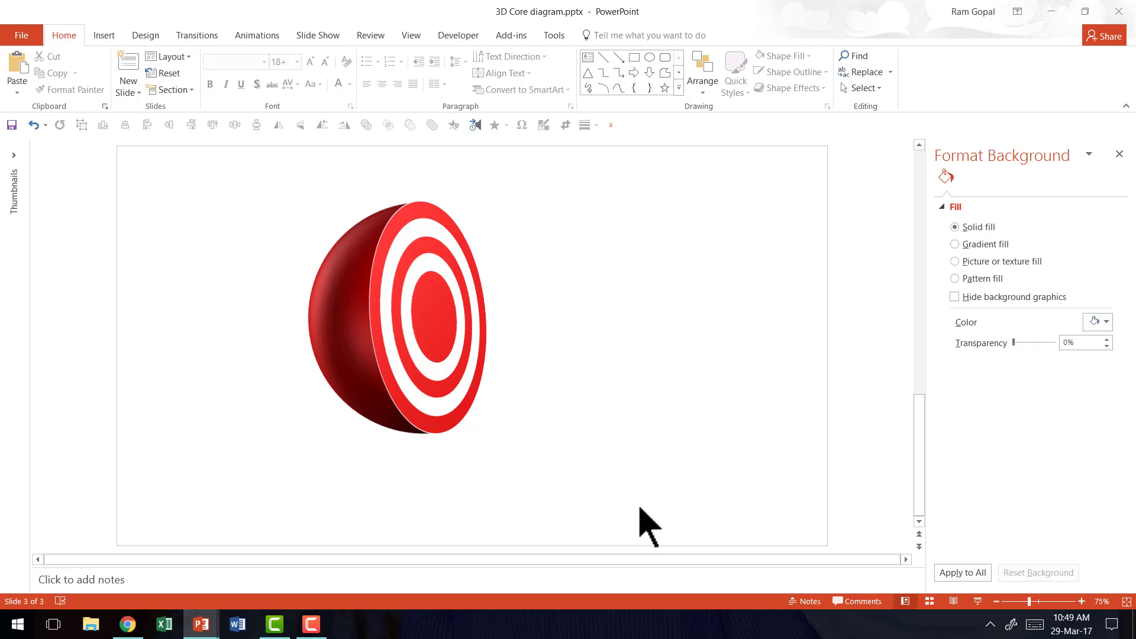
key(ctrl+z)
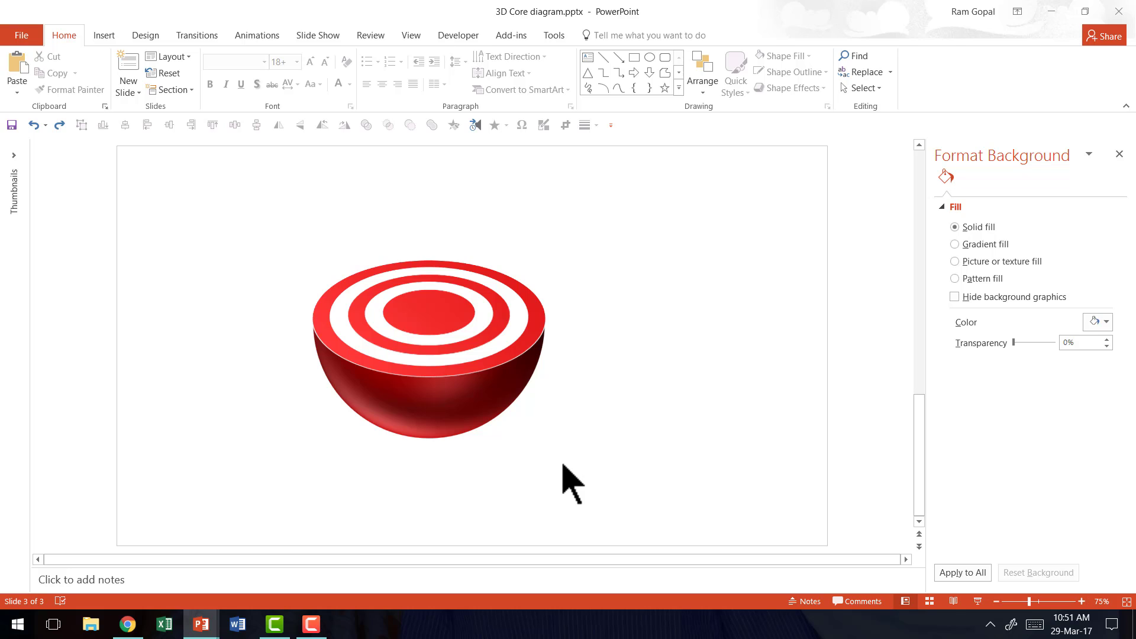
Apply the Tight Reflection: Touching preset to the red half-sphere picture
click(422, 409)
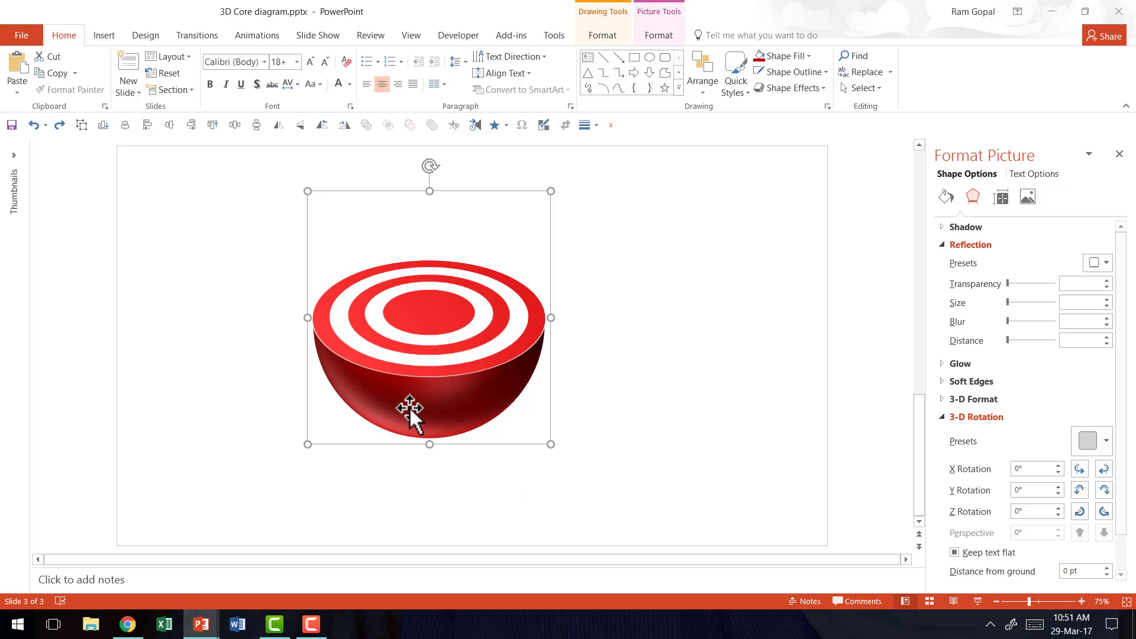
click(394, 400)
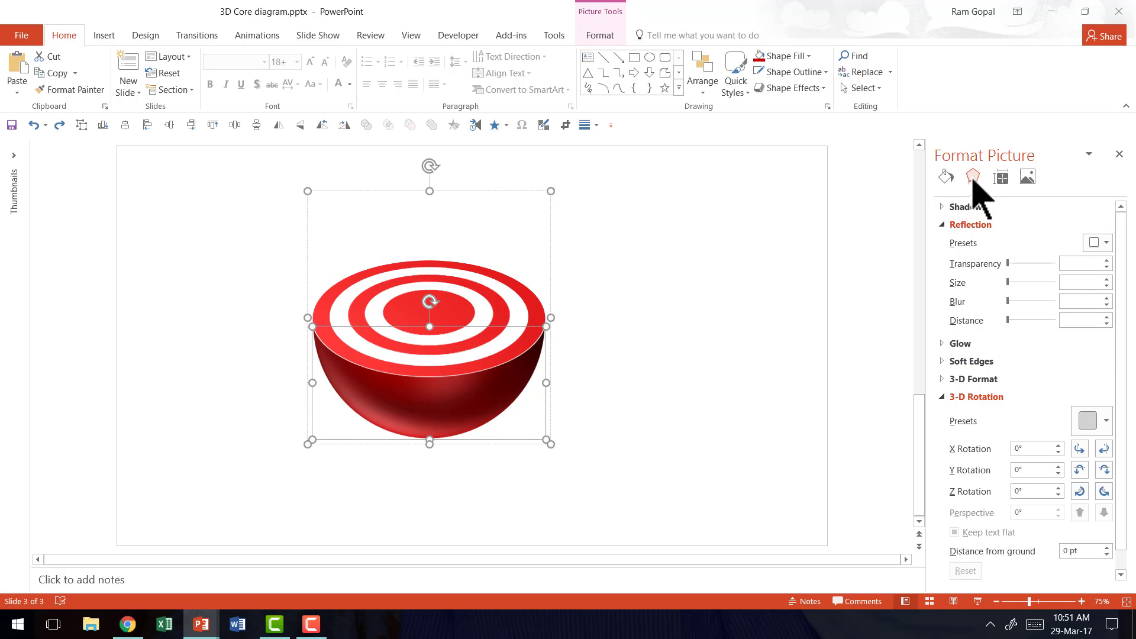
click(1105, 245)
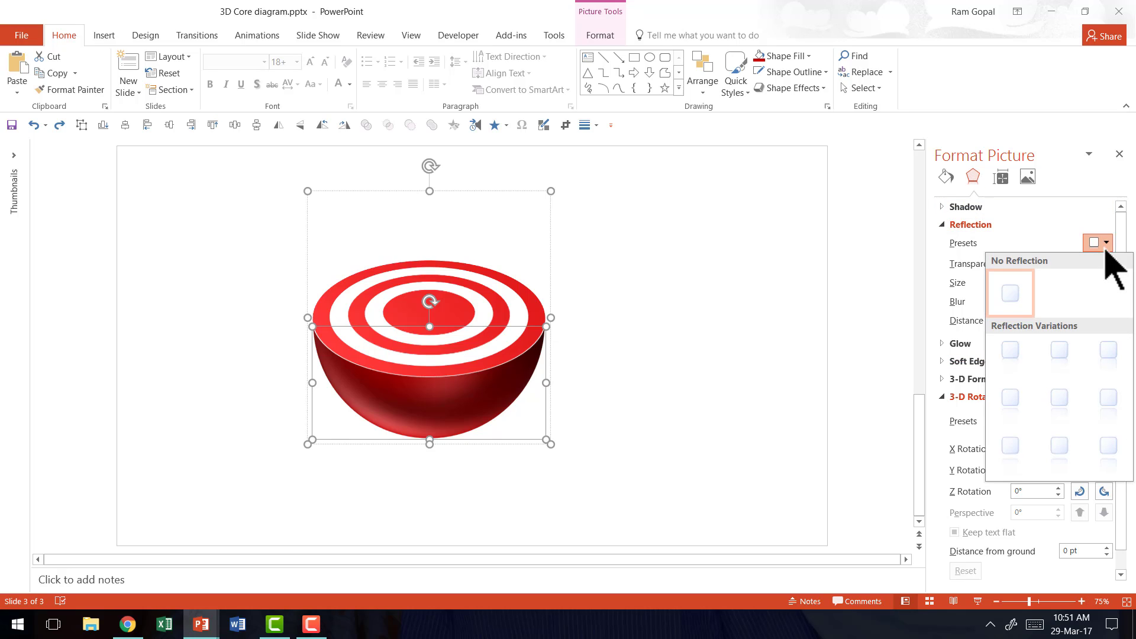
click(1023, 360)
click(710, 436)
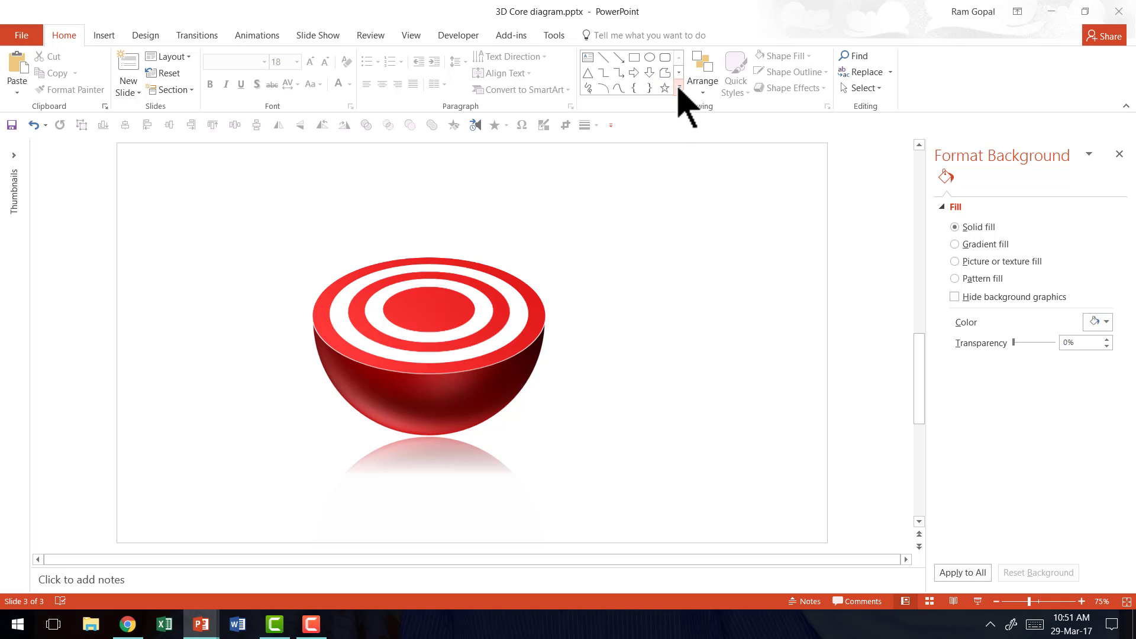
Draw a rectangle across the lower slide and send it behind the bowl graphic
click(633, 58)
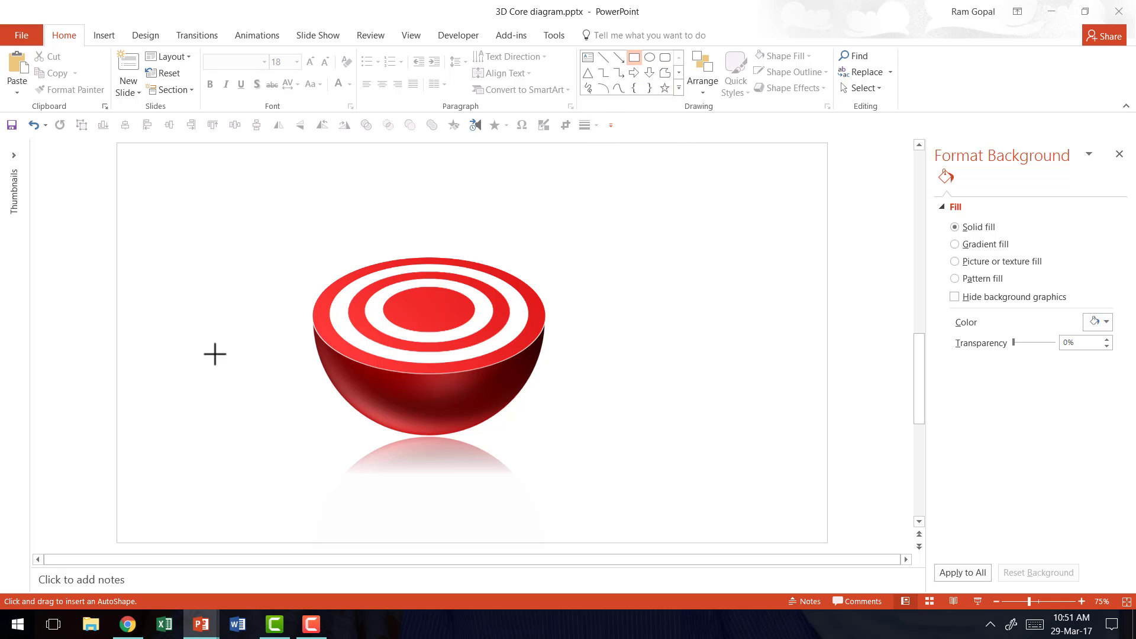
drag(117, 389, 828, 542)
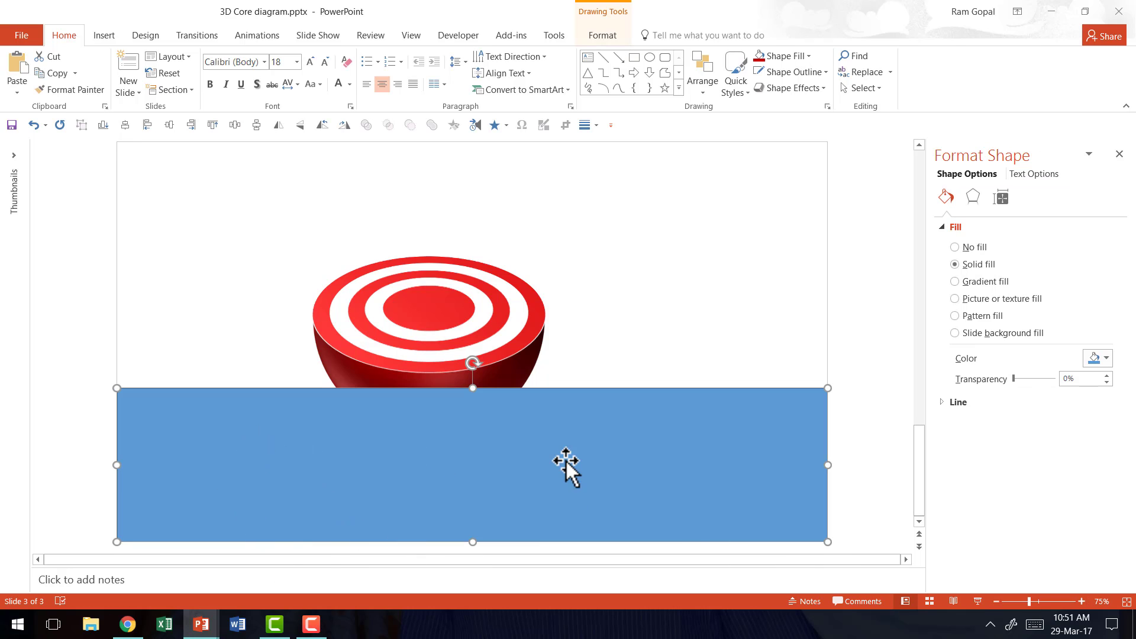
right_click(566, 434)
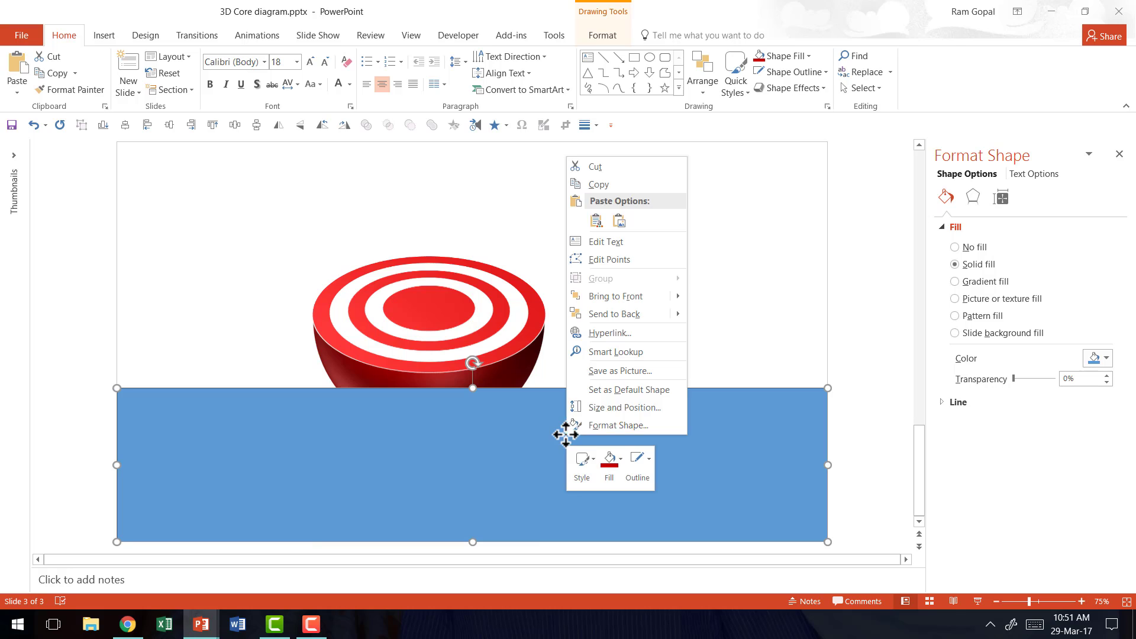
click(637, 313)
Give the floor rectangle no outline and a gray fill
click(799, 72)
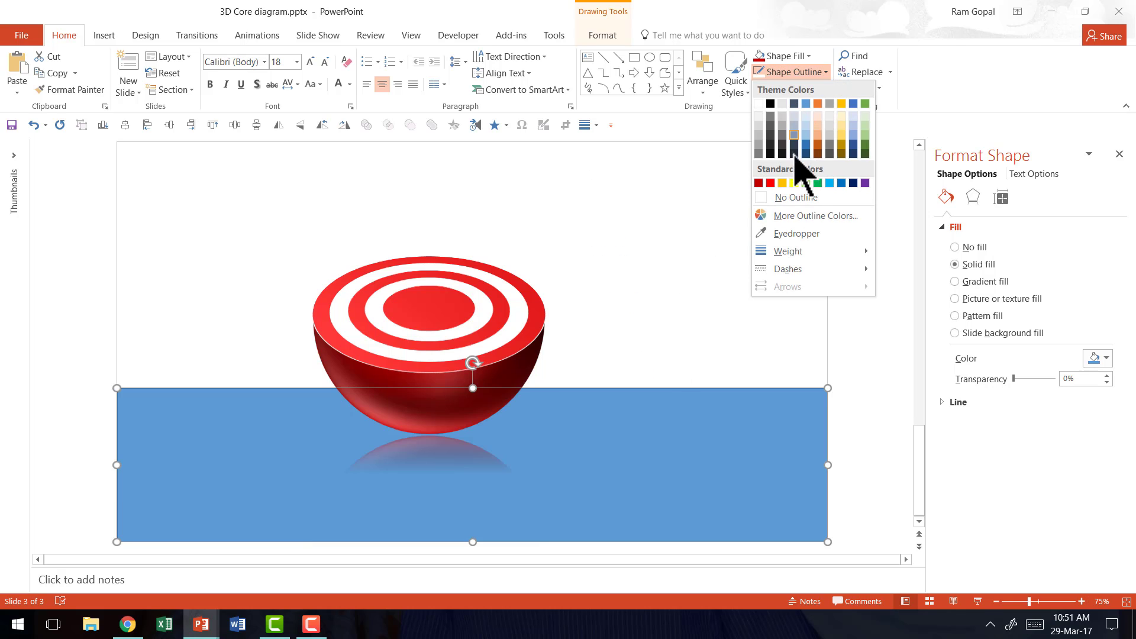
click(790, 198)
click(785, 55)
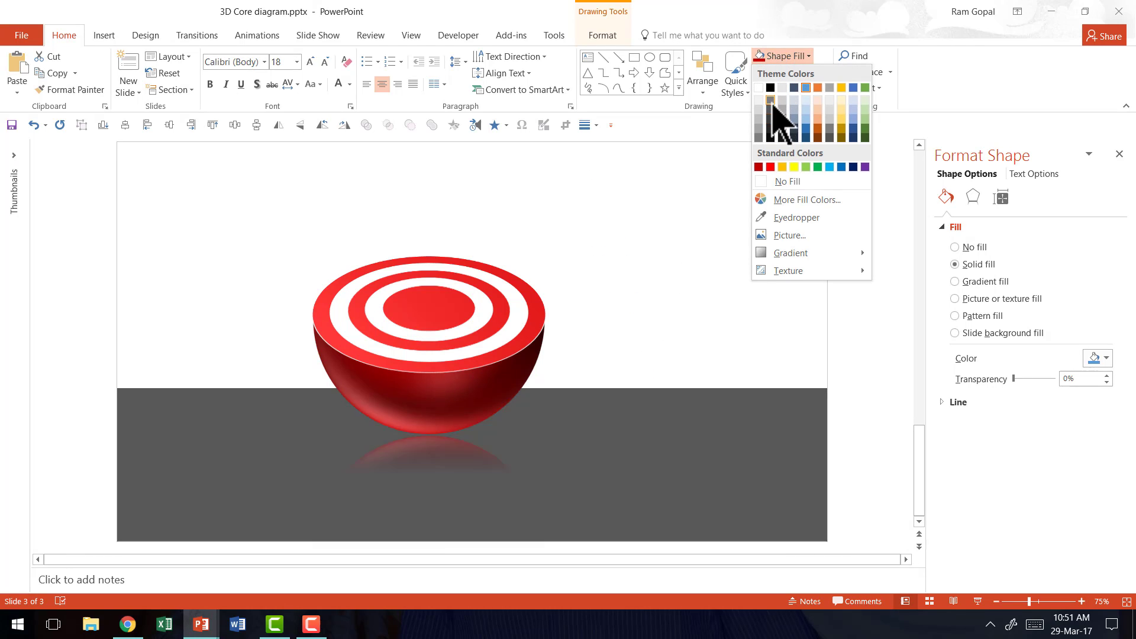
click(771, 100)
click(743, 325)
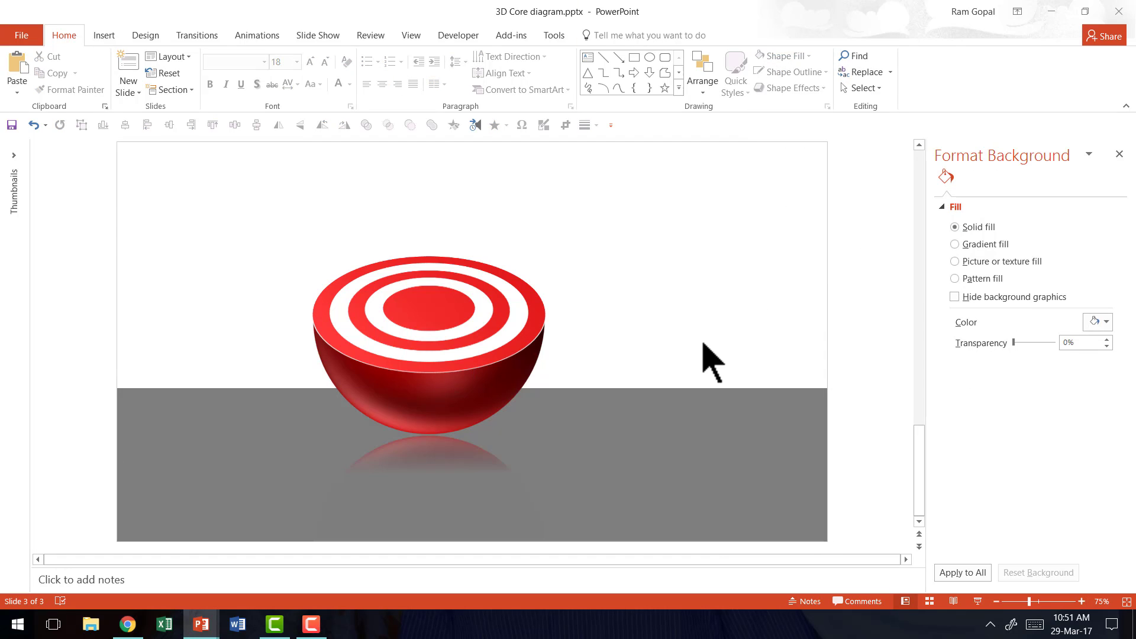